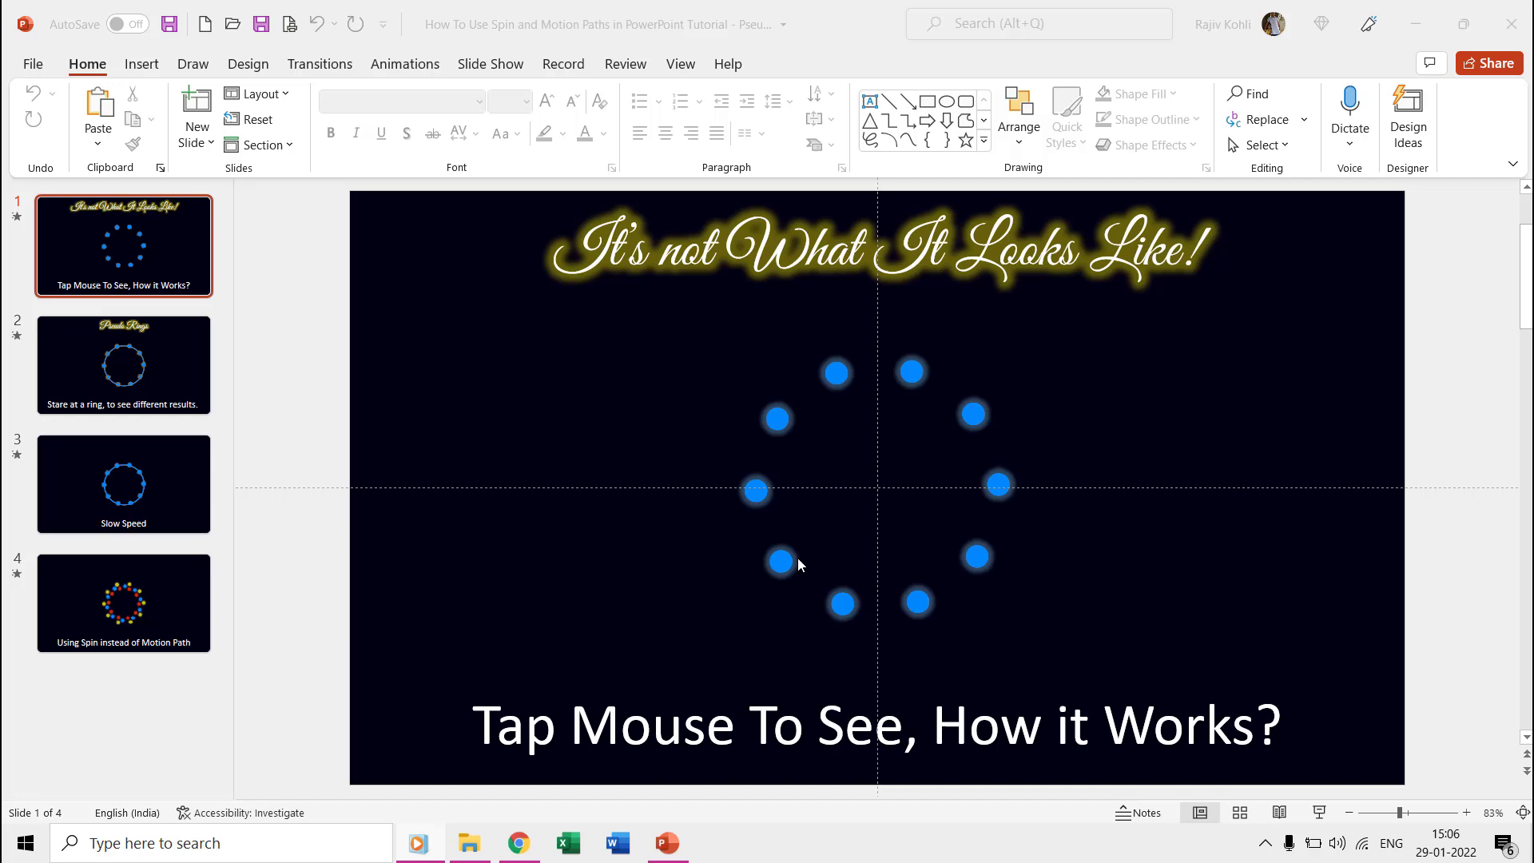
# Step: Switch from PowerPoint to the CSS Pseudo Rings CodePen demo in Chrome
pyautogui.click(516, 842)
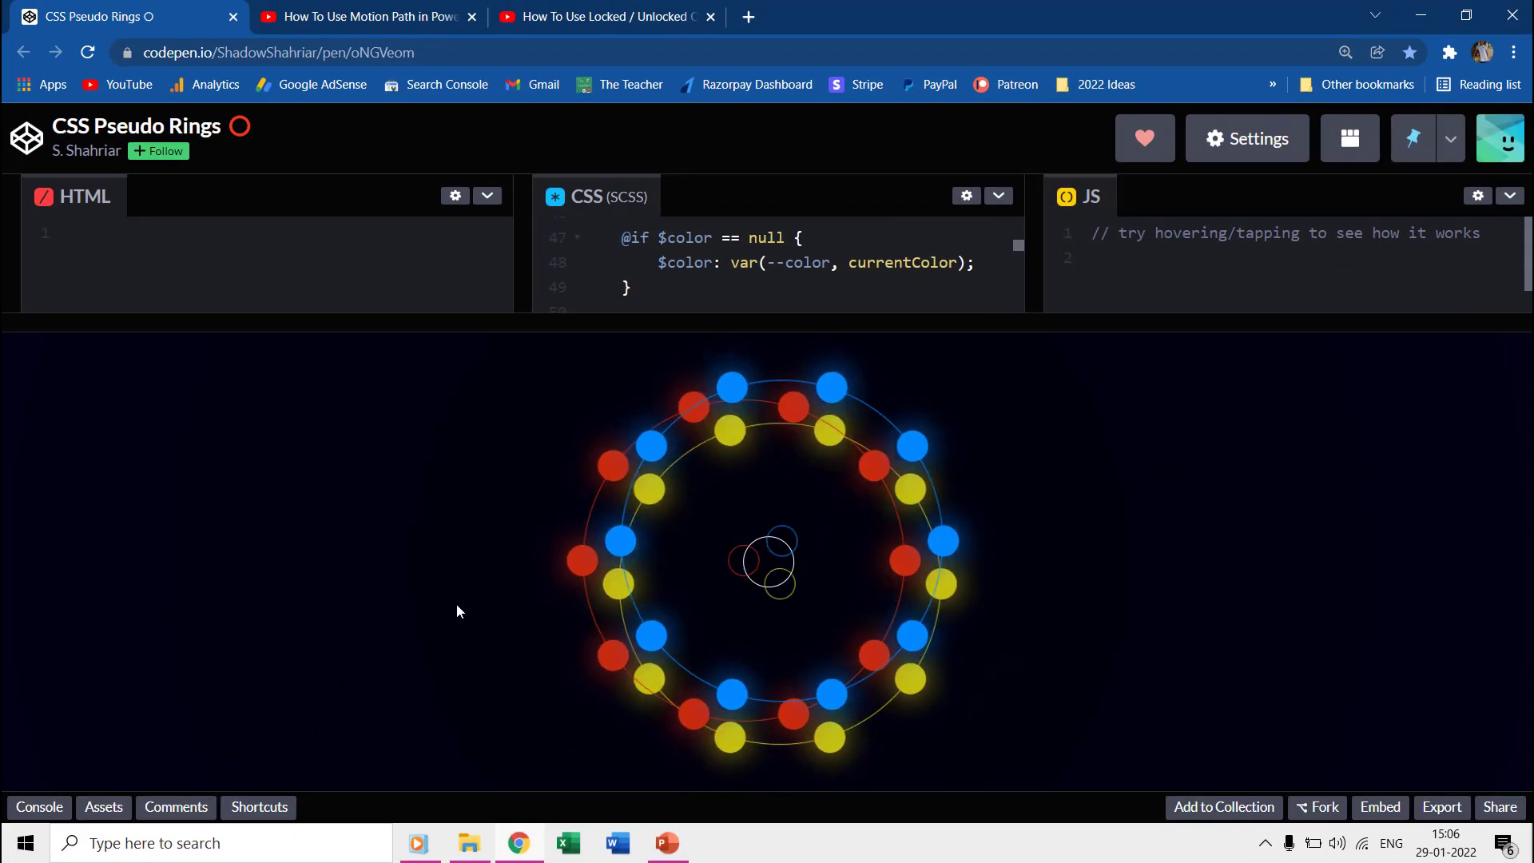
# Step: Open the 'How To Use Motion Path in PowerPoint 2016 Tutorial' YouTube video
pyautogui.click(382, 16)
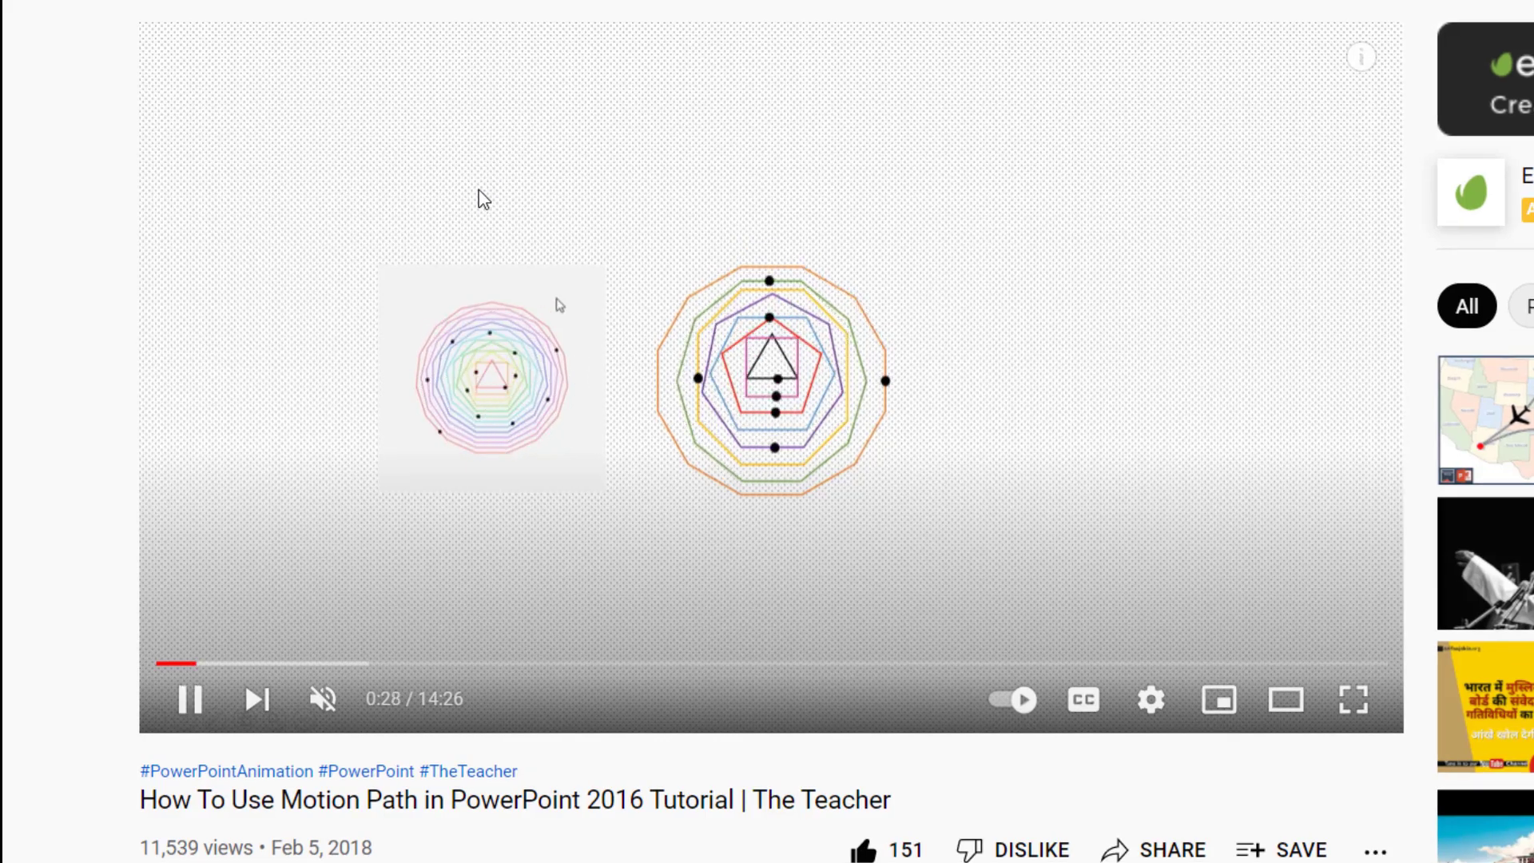
# Step: Pause and resume the tutorial video, then return to the PowerPoint deck
pyautogui.click(596, 392)
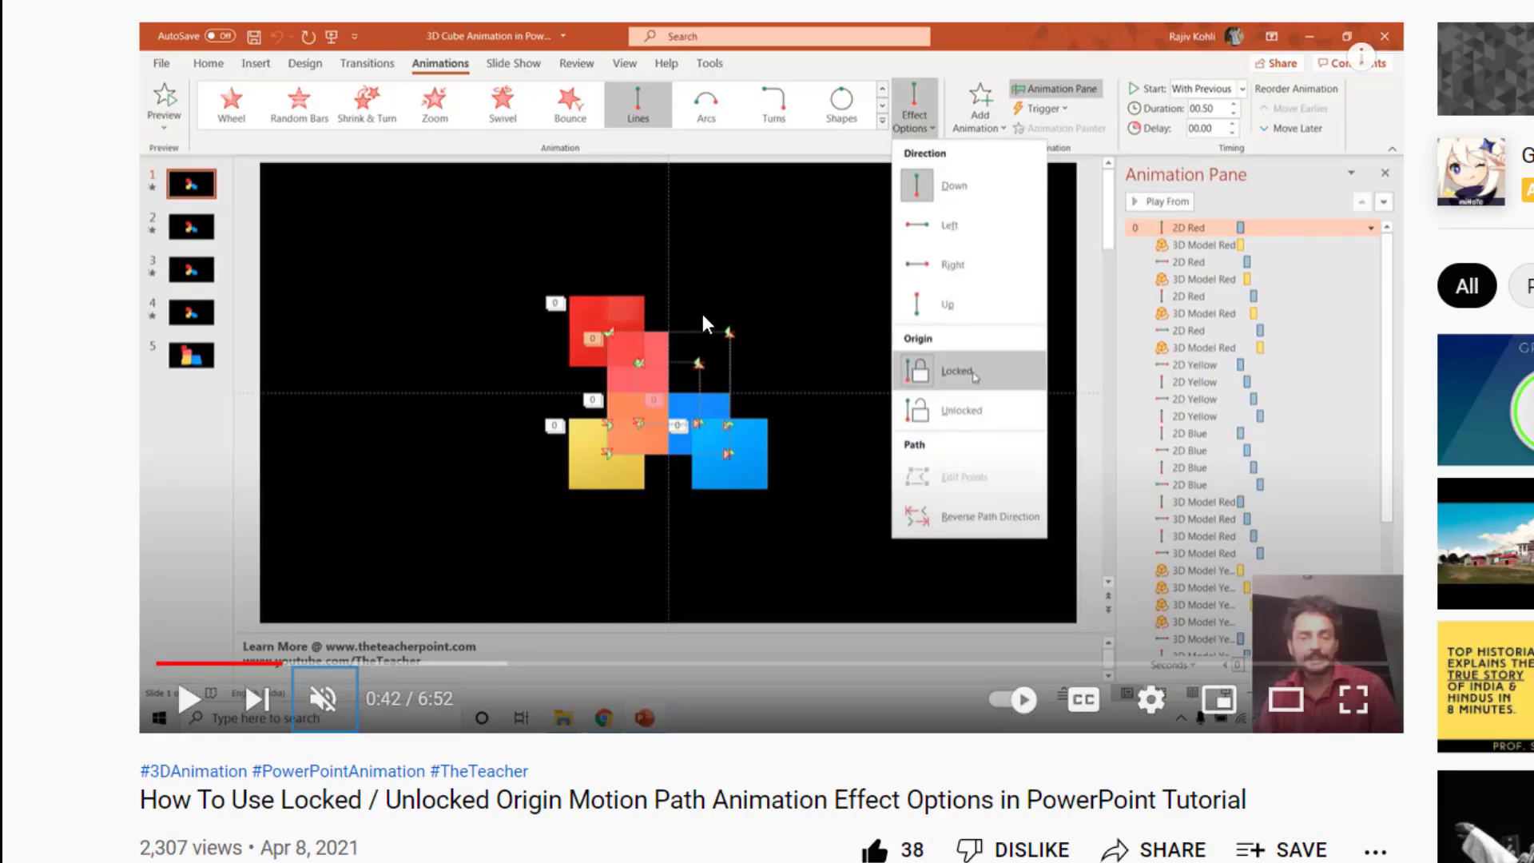
pyautogui.click(702, 310)
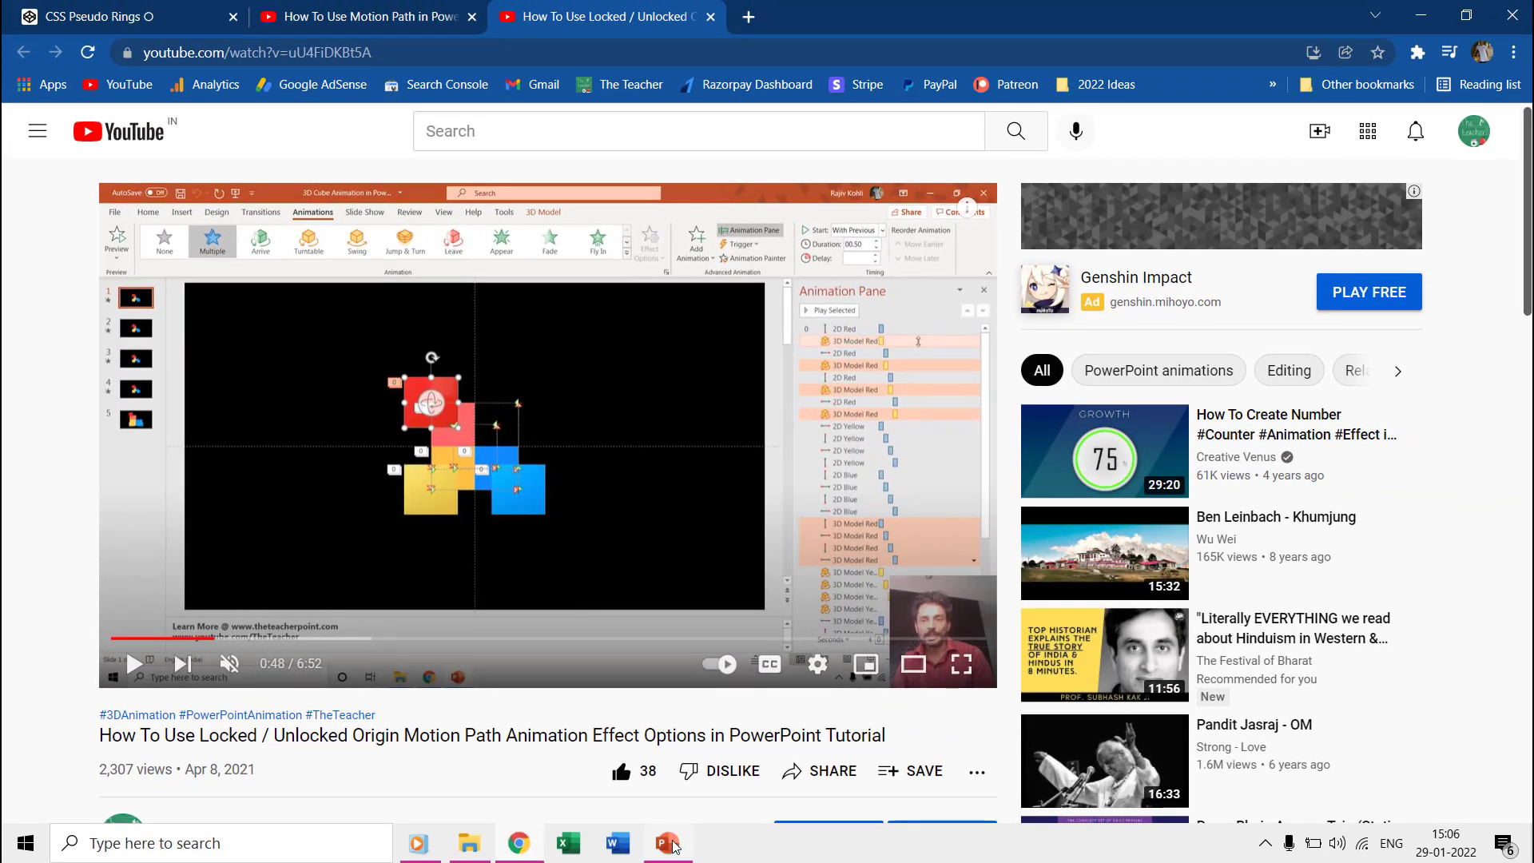
pyautogui.click(668, 843)
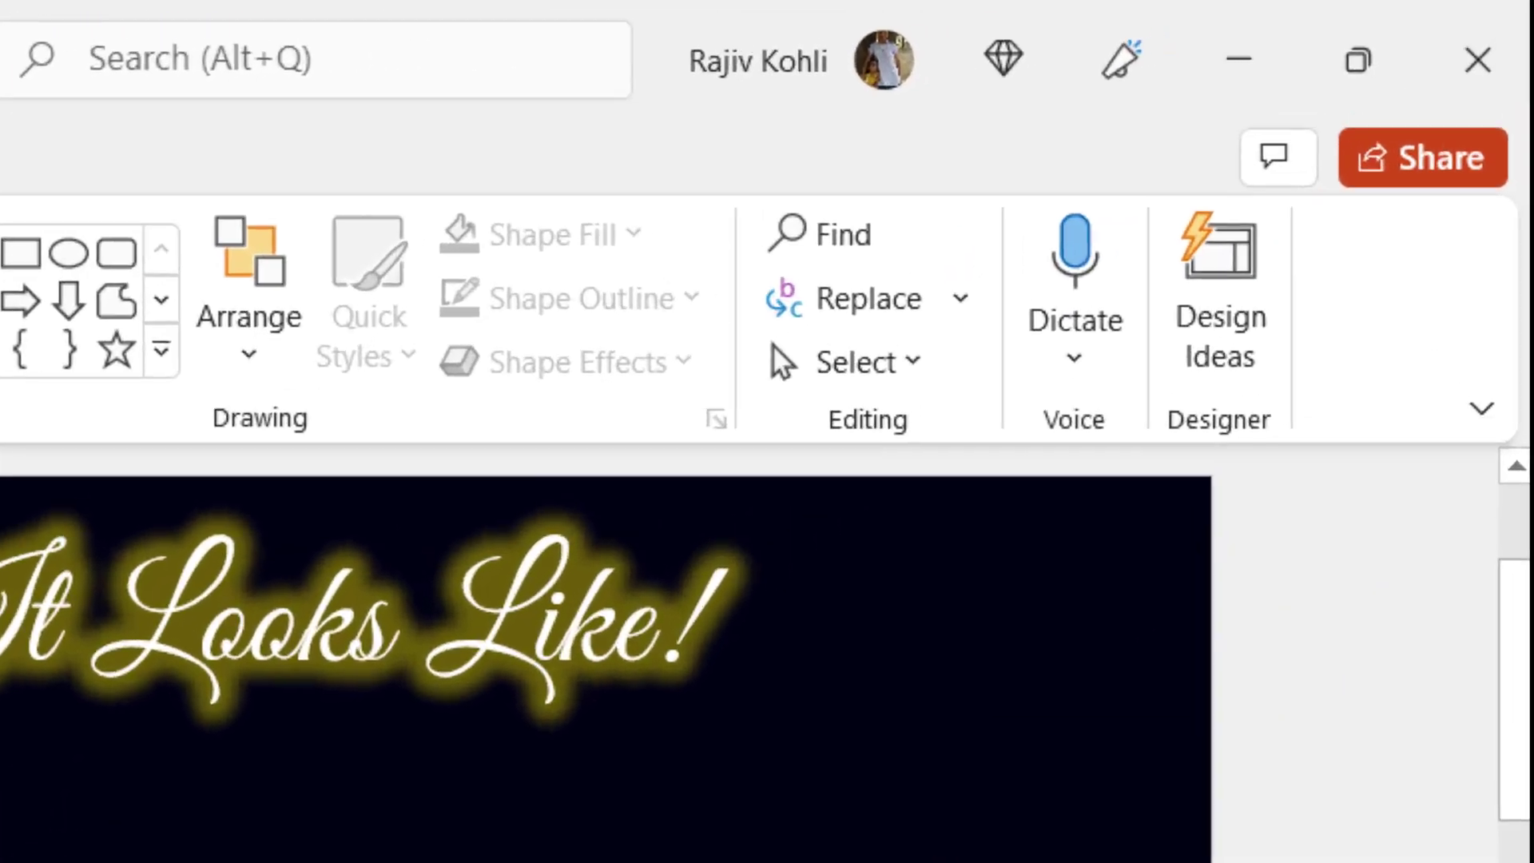
# Step: Show the Selection Pane and collapse Groups 25, 13 and 2
pyautogui.click(821, 389)
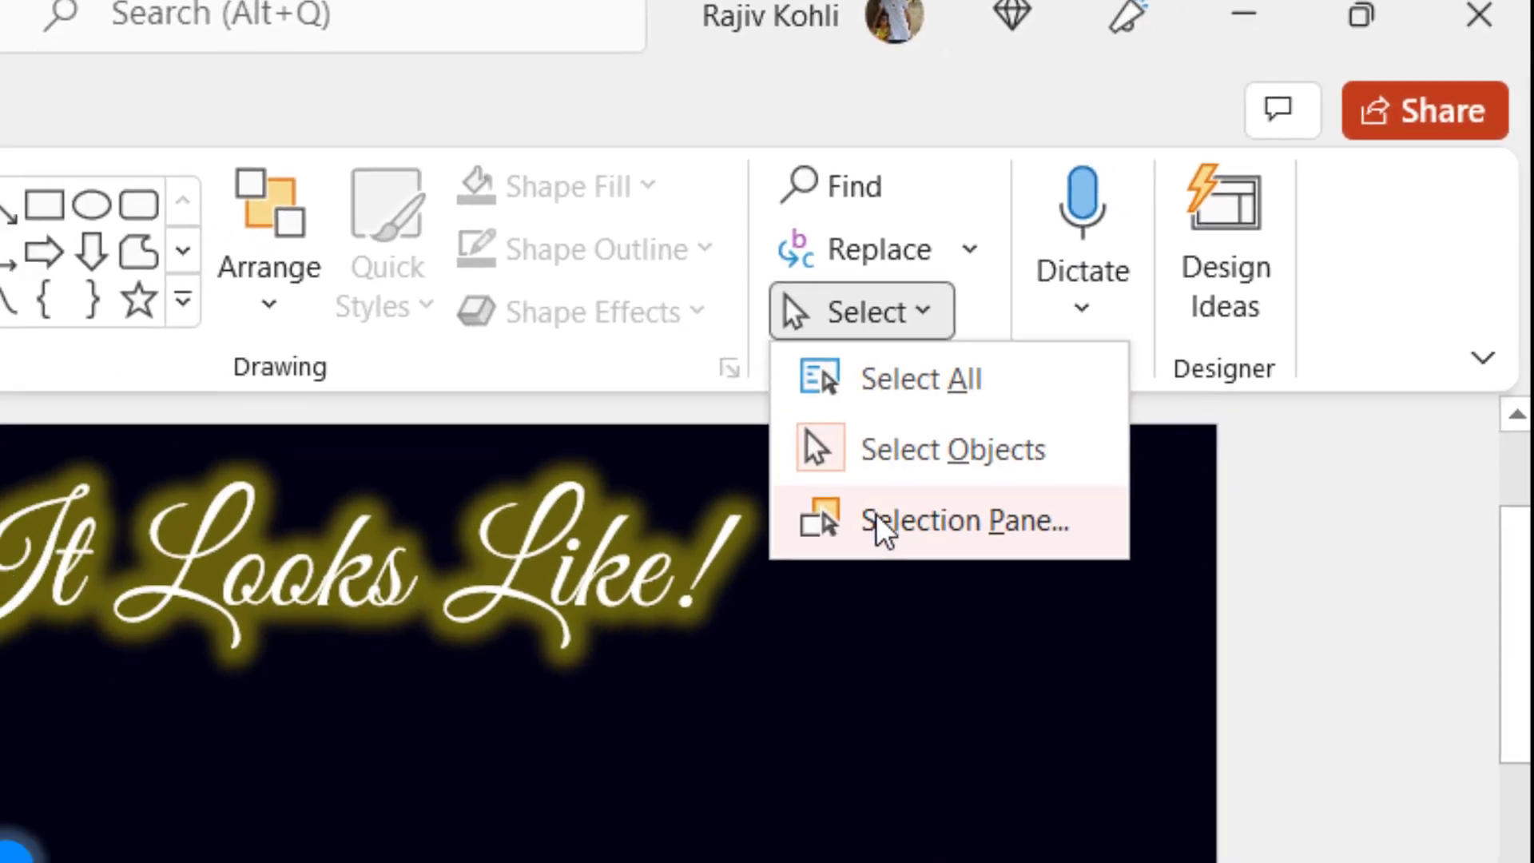
pyautogui.click(842, 592)
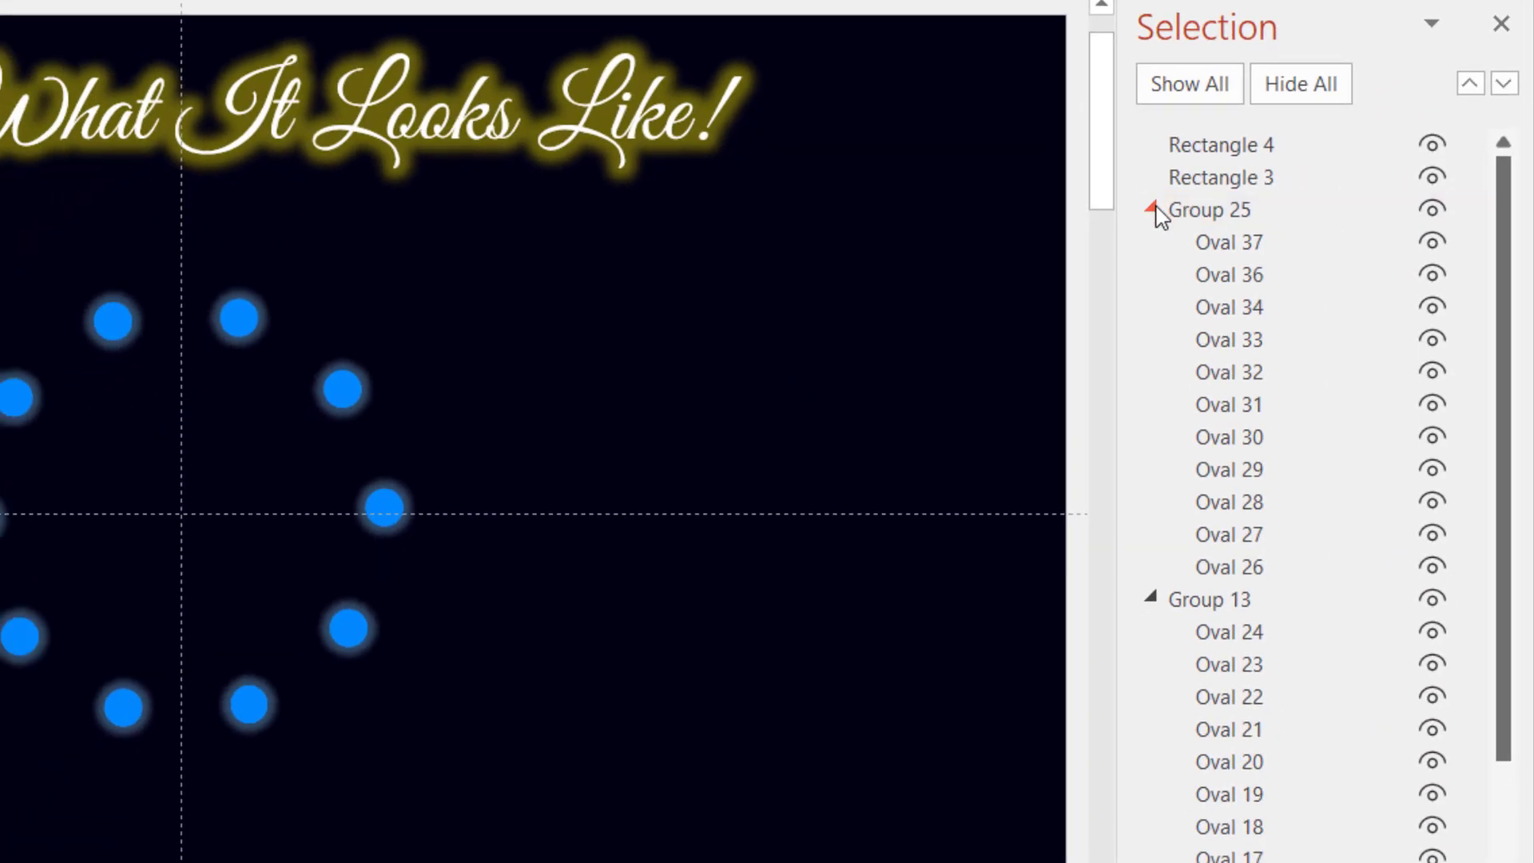
pyautogui.click(1150, 209)
pyautogui.click(1150, 241)
pyautogui.click(1150, 272)
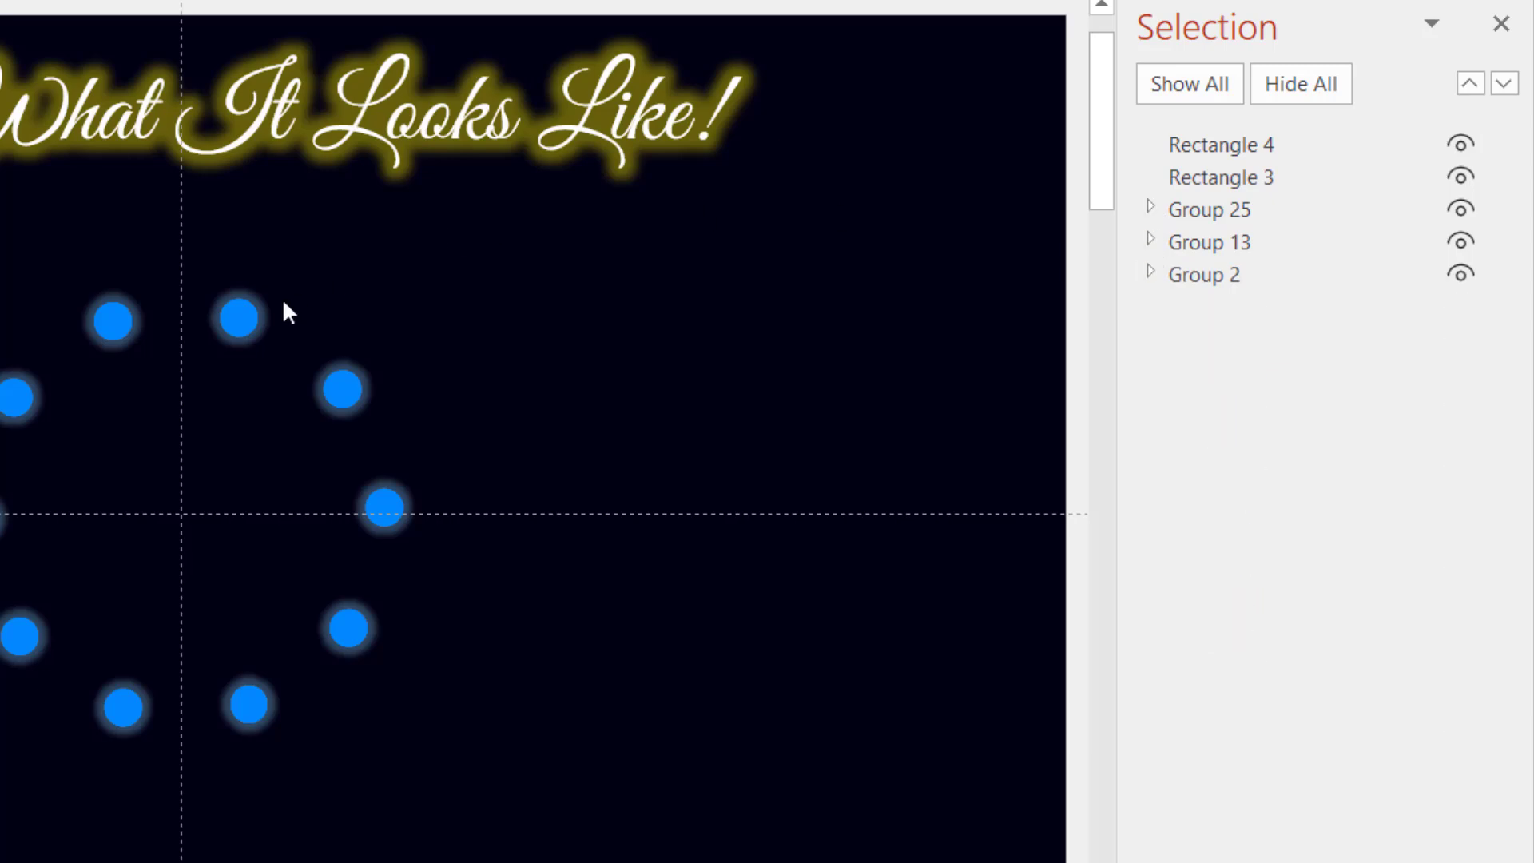
# Step: Drag the blue dot ring right and the red ring left to reveal the yellow ring
pyautogui.click(240, 317)
pyautogui.moveTo(240, 315); pyautogui.dragTo(648, 299)
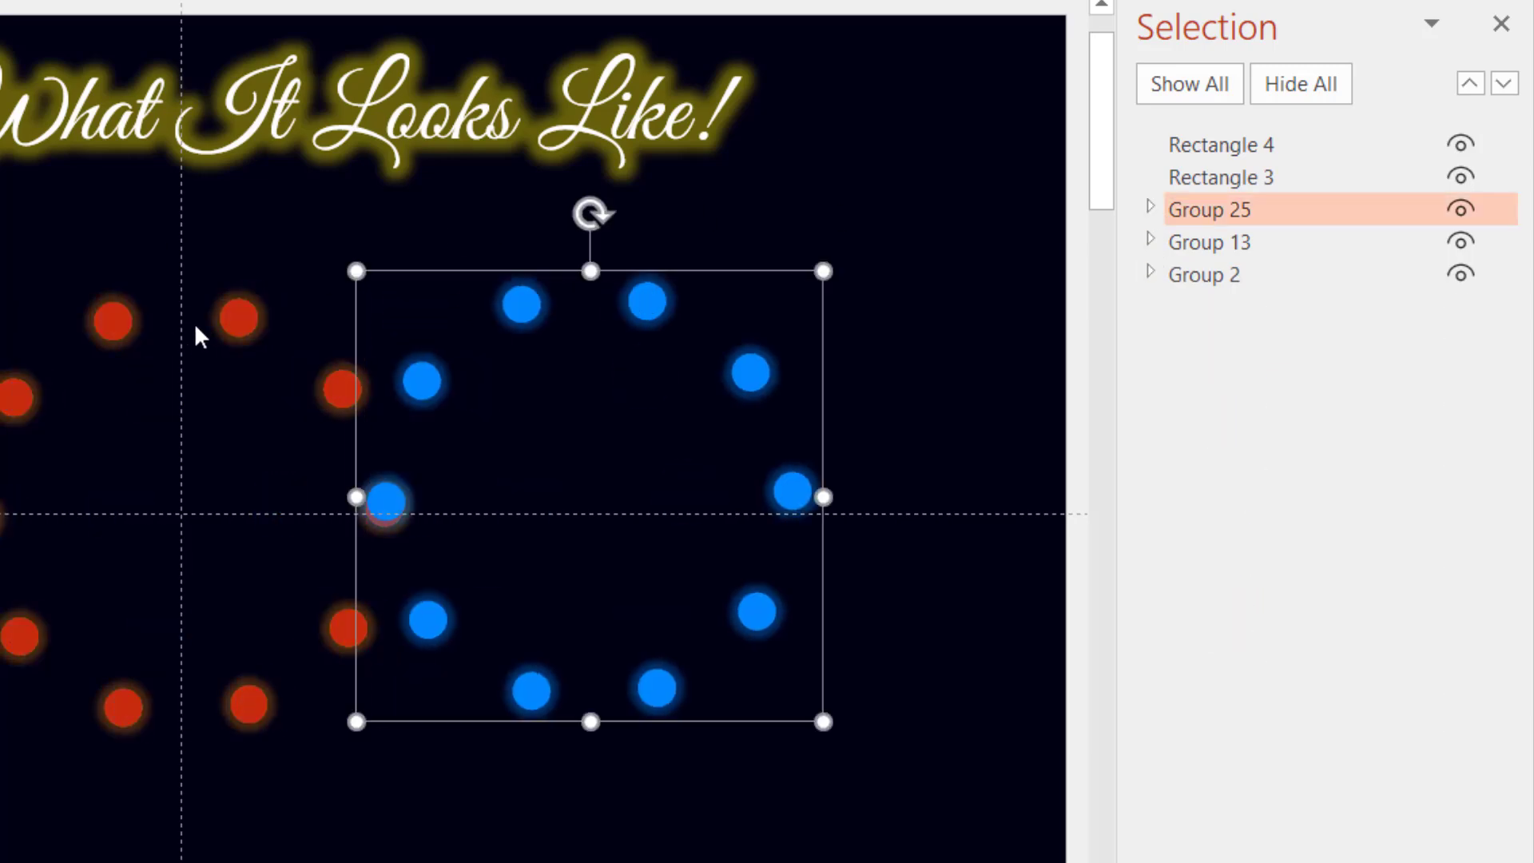
pyautogui.moveTo(232, 323); pyautogui.dragTo(0, 321)
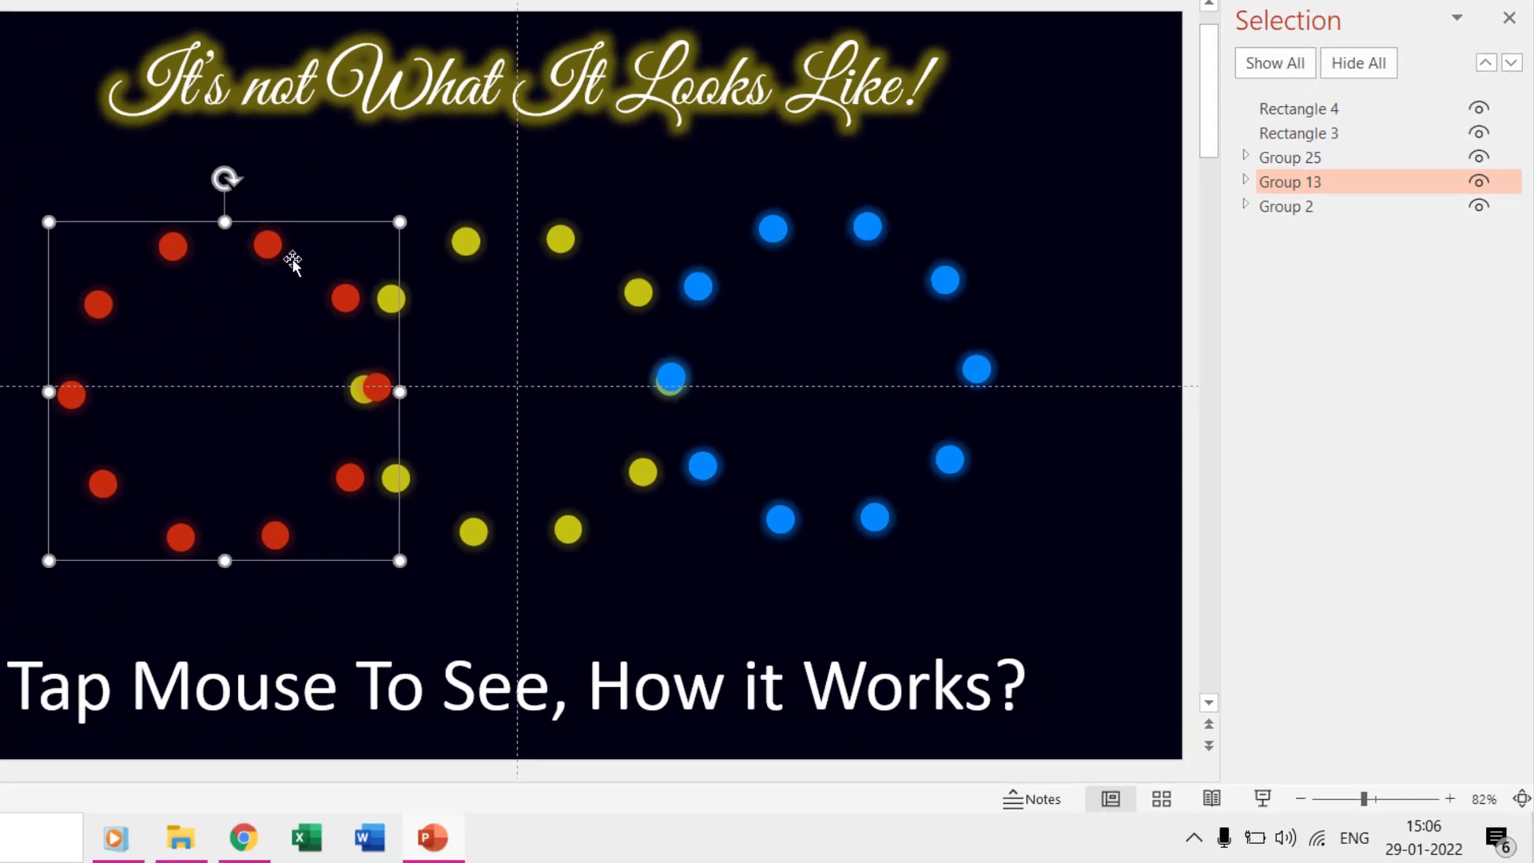
# Step: Check the red dots' rotation values under Format Shape > Size & Properties
pyautogui.click(269, 248)
pyautogui.click(338, 297)
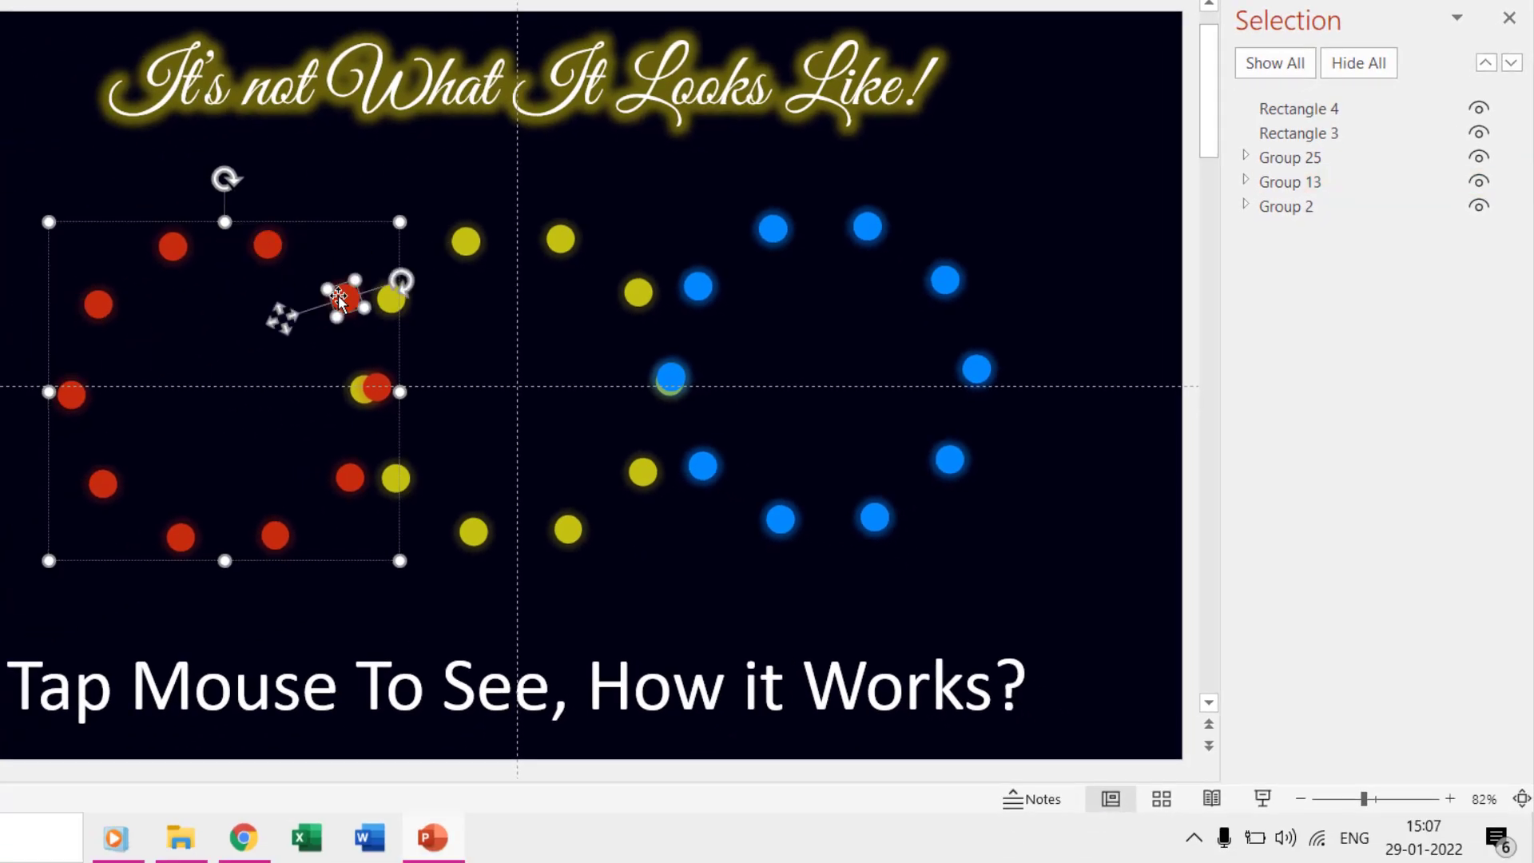
pyautogui.rightClick(339, 300)
pyautogui.click(428, 647)
pyautogui.click(1261, 107)
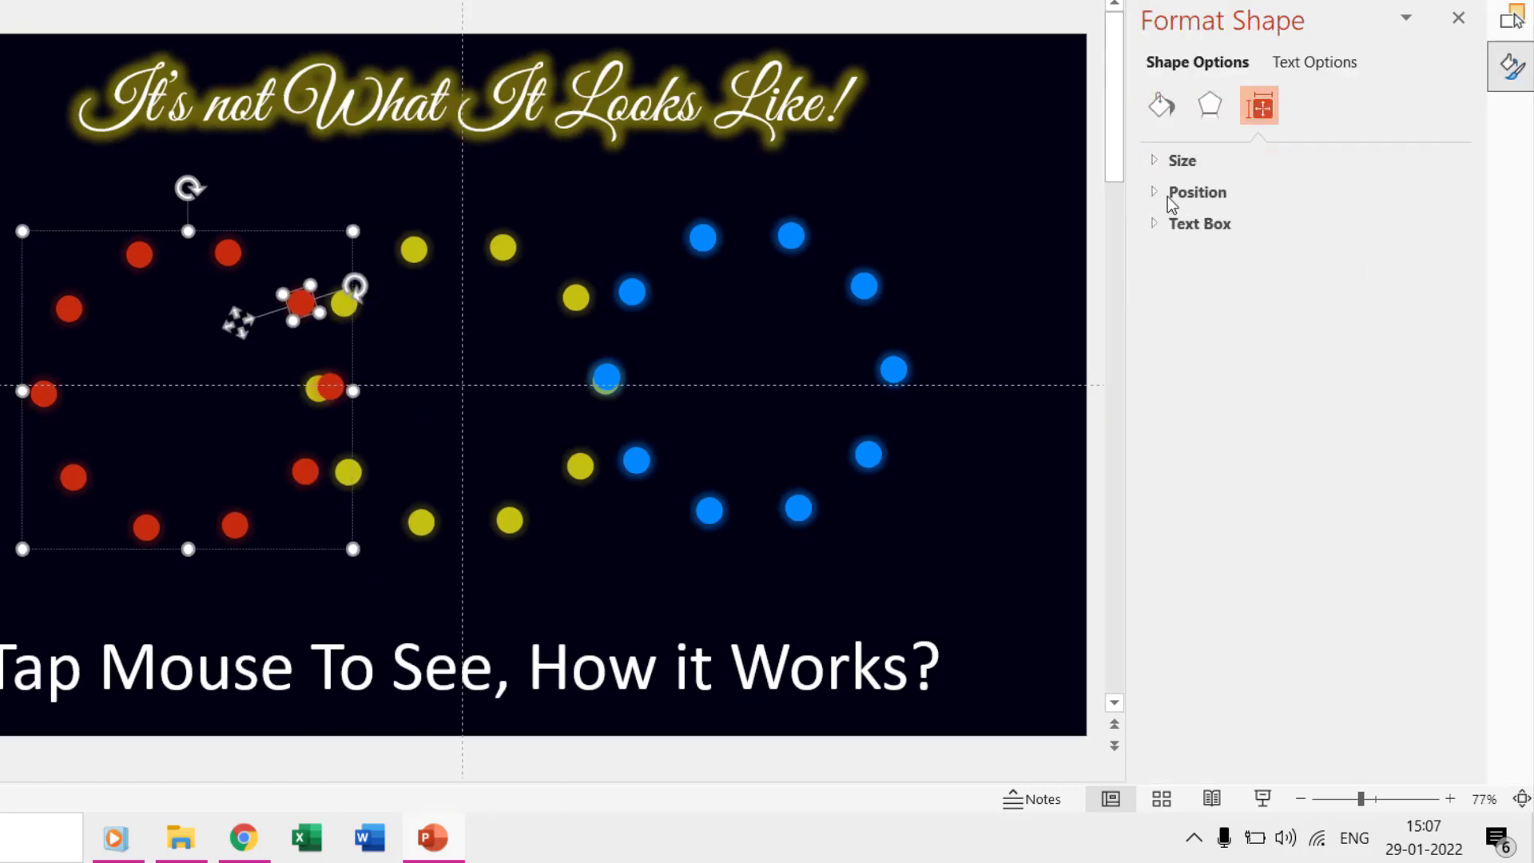
pyautogui.click(1175, 162)
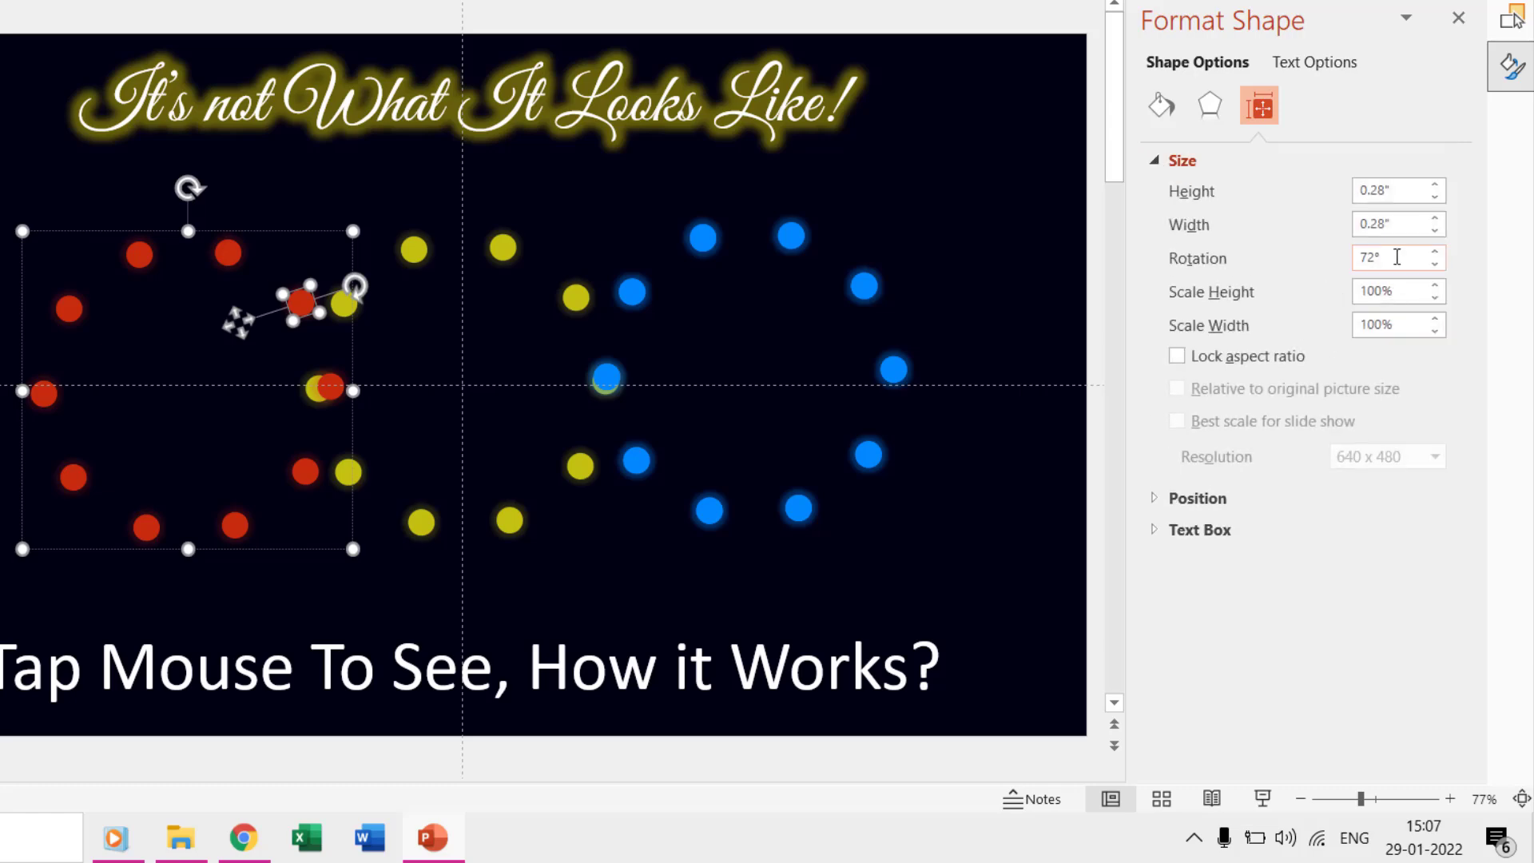
pyautogui.click(327, 387)
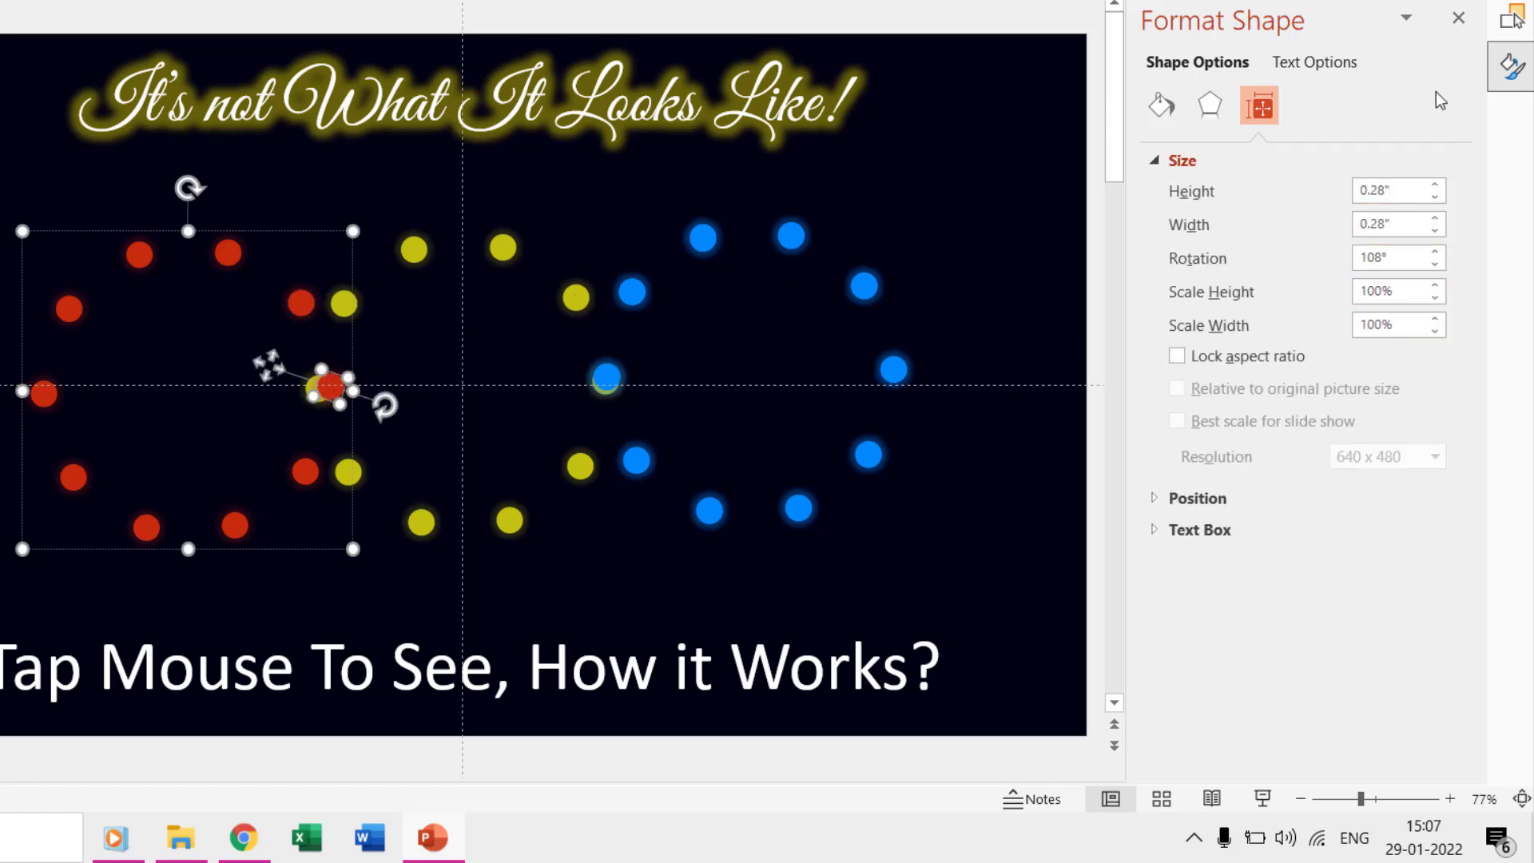
# Step: Undo to put the red ring back, select the blue group and reopen the Selection Pane
pyautogui.hotkey('ctrl', 'z')
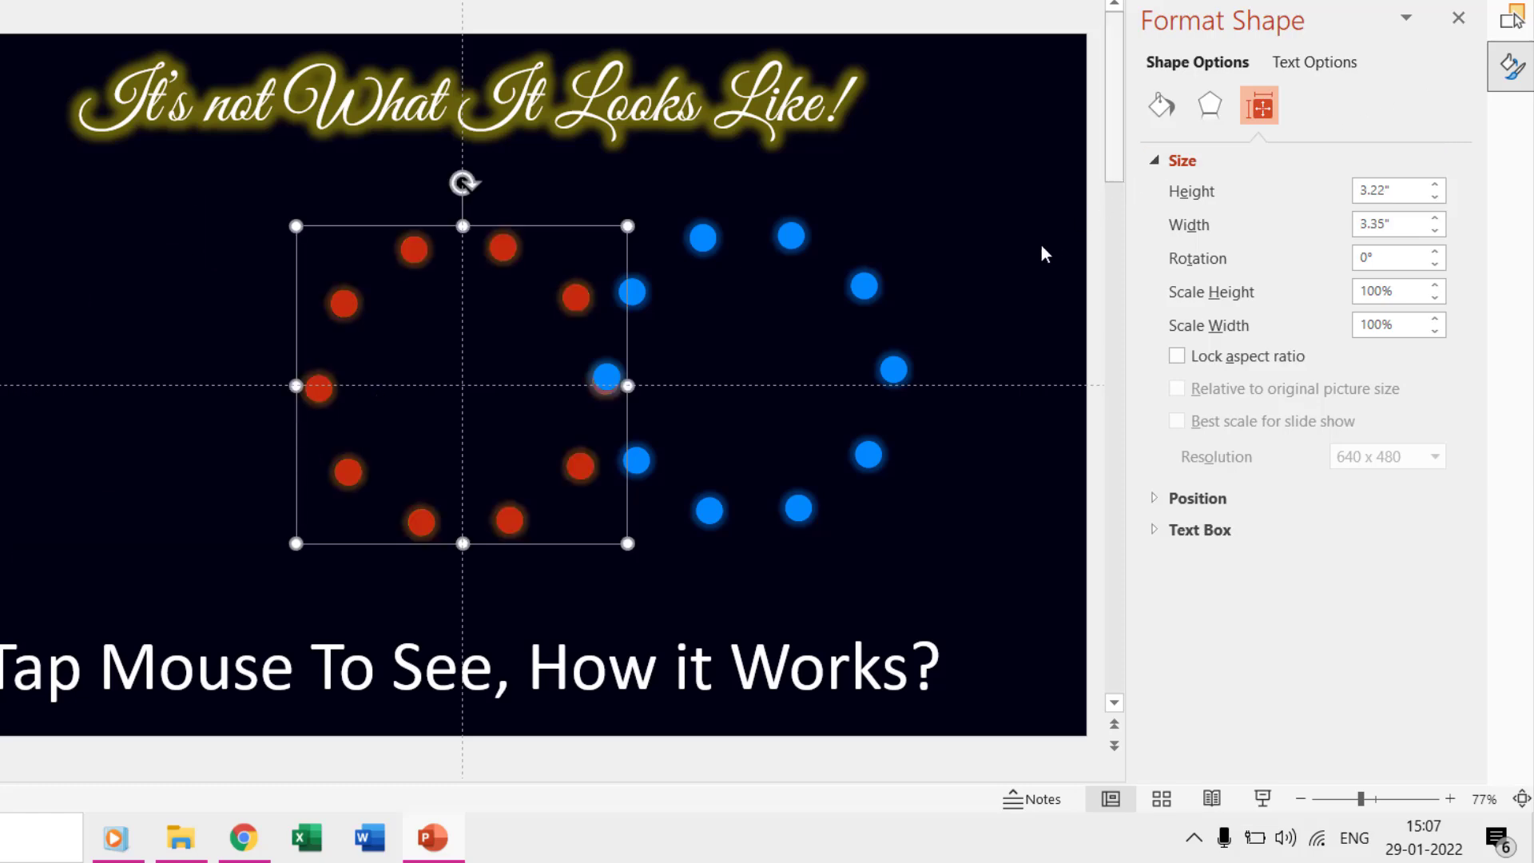
pyautogui.click(858, 282)
pyautogui.click(1512, 17)
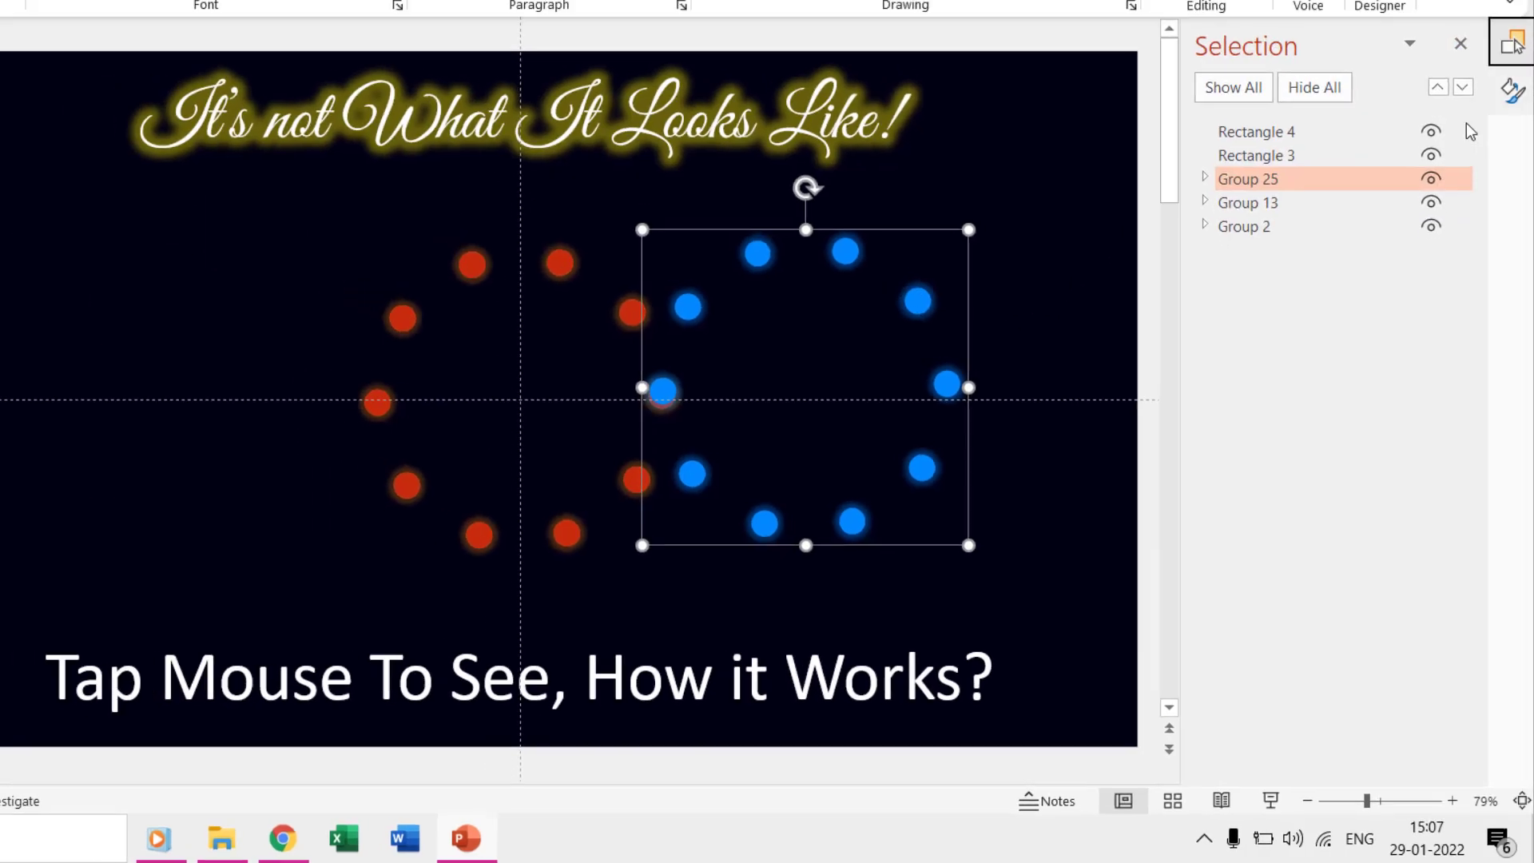
# Step: Give Oval 26, the inner ring of Group 25, a blue outline
pyautogui.click(1205, 179)
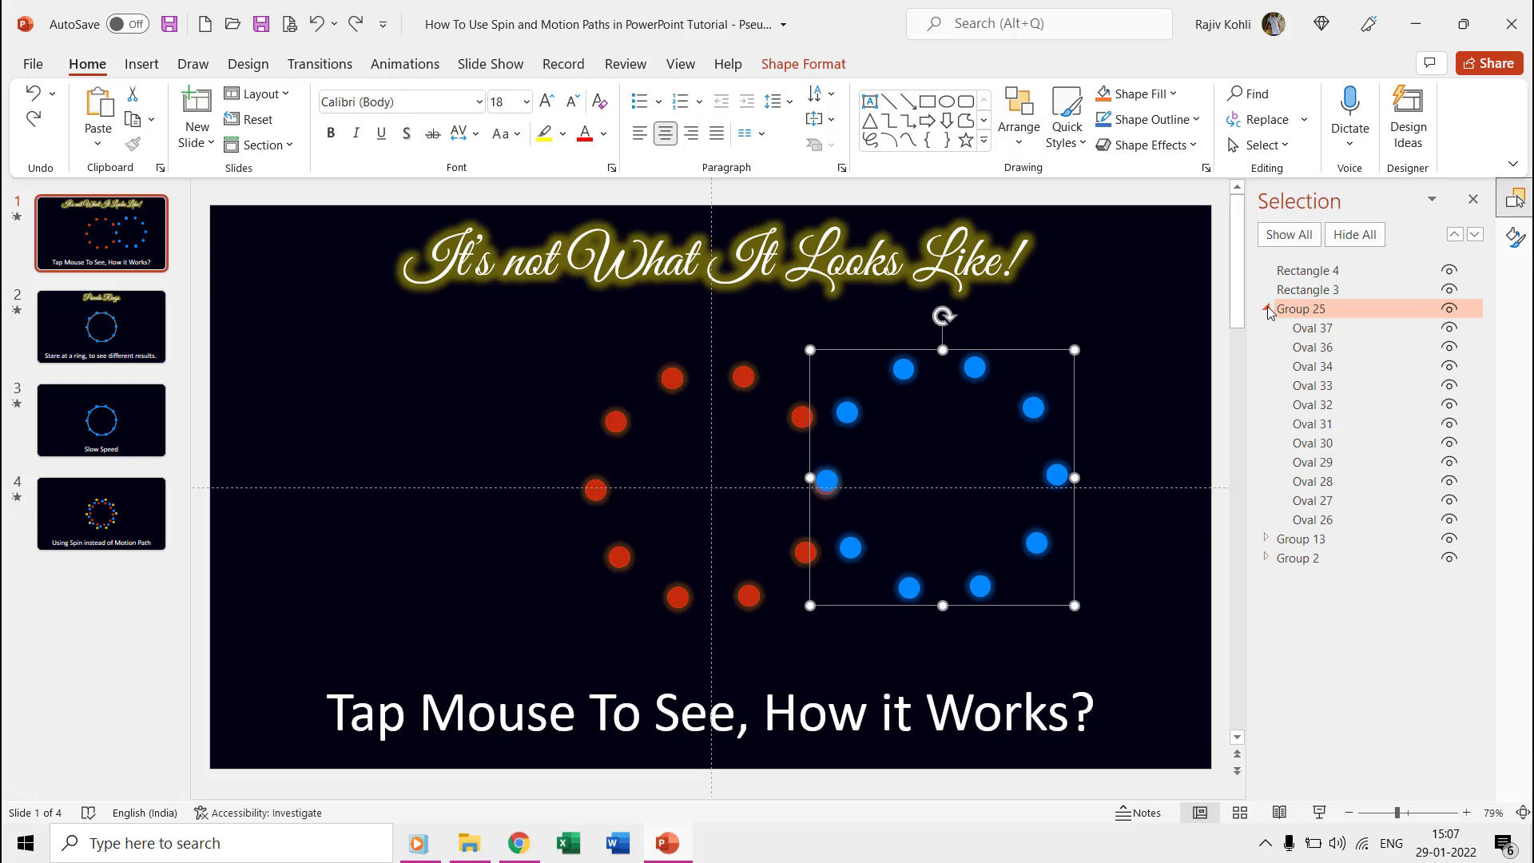
pyautogui.click(1341, 521)
pyautogui.click(803, 64)
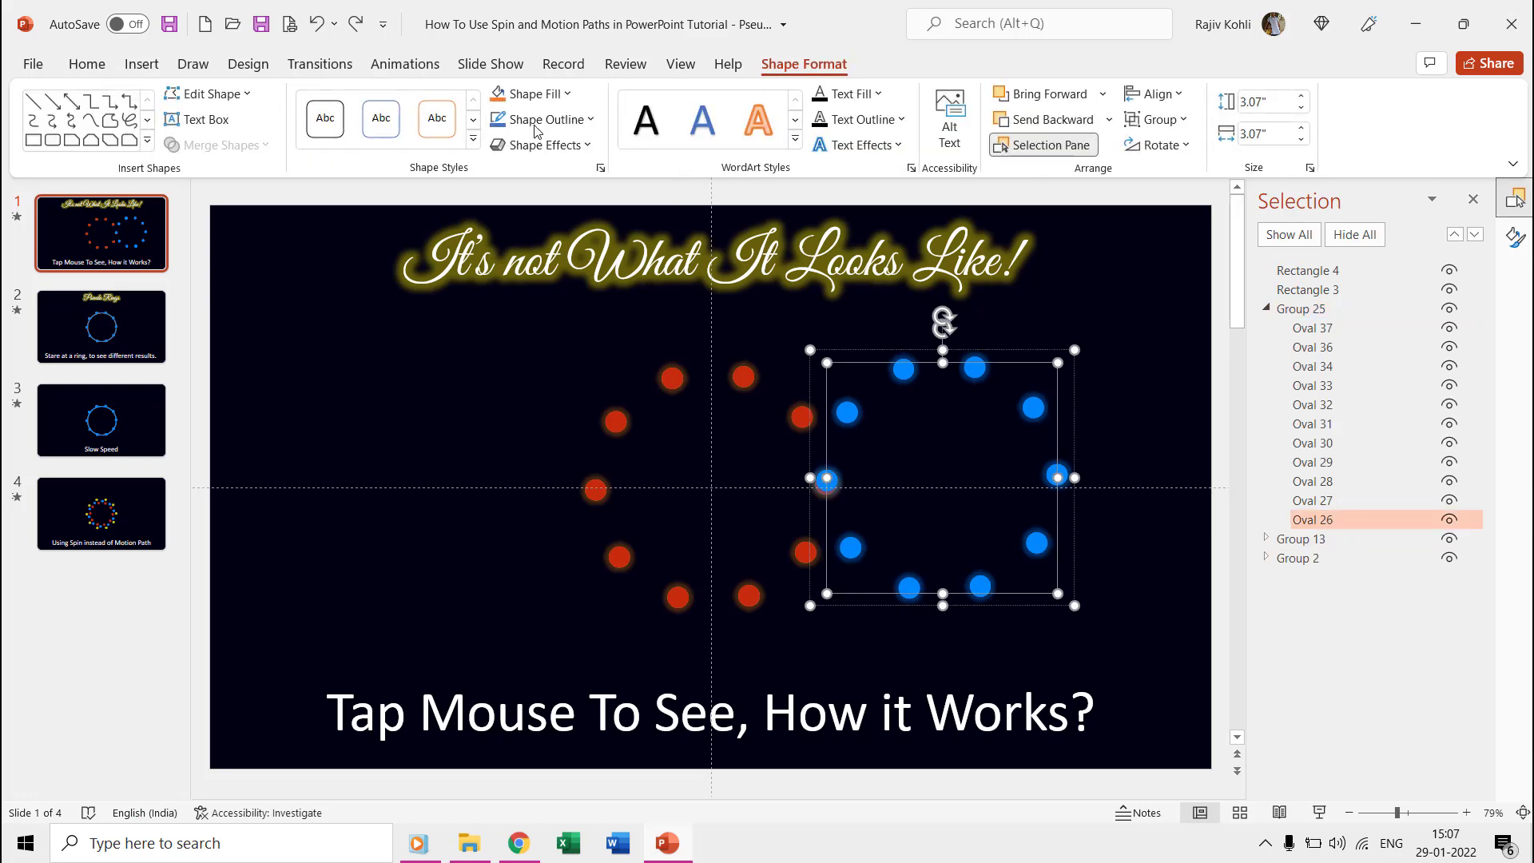
pyautogui.click(545, 119)
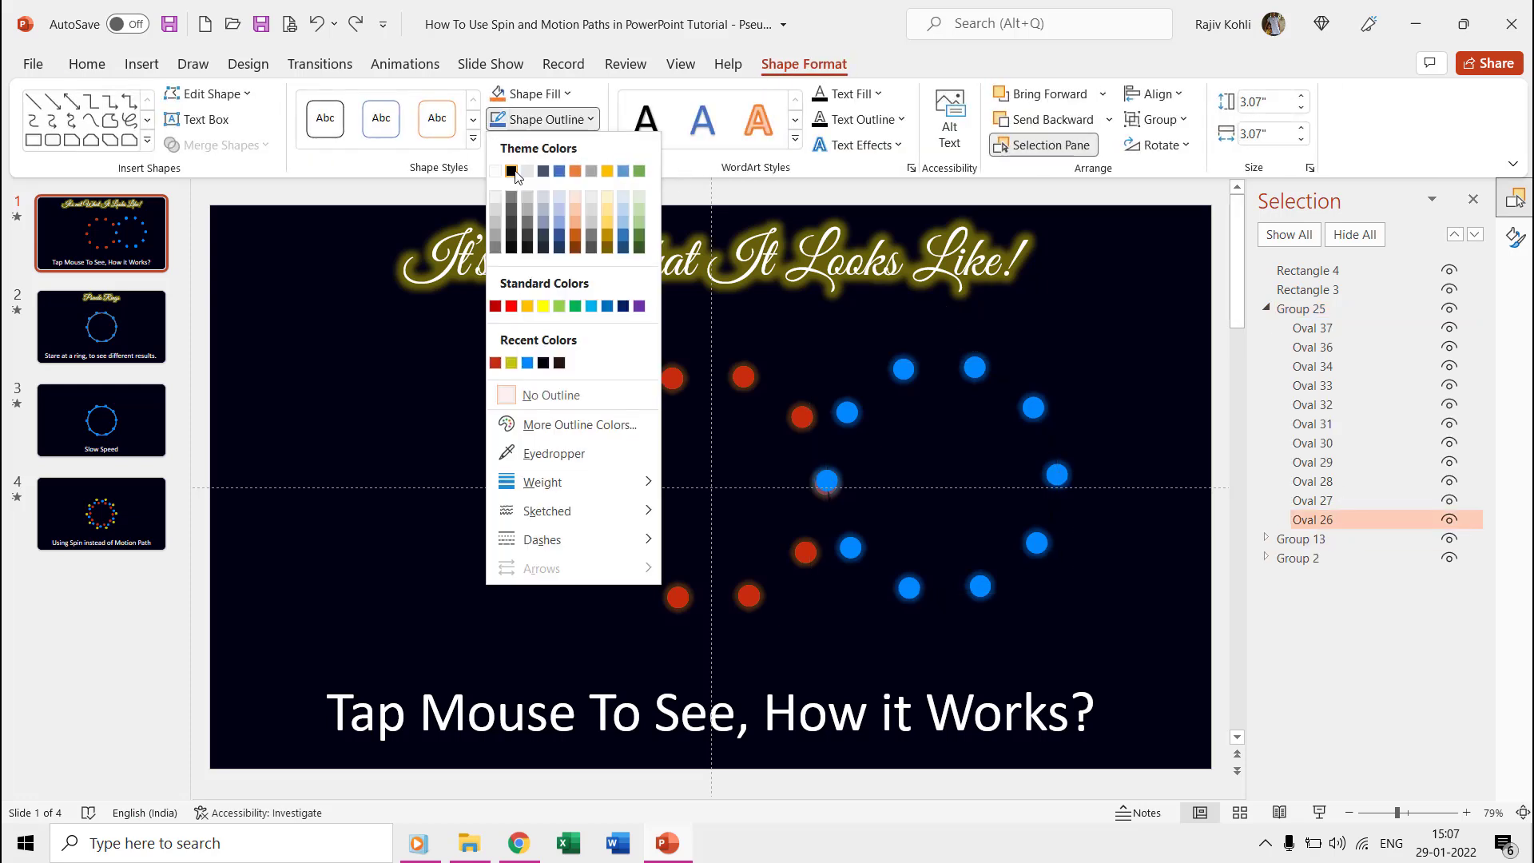
pyautogui.click(559, 171)
# Step: Set the blue dots' glow to 8 pt at 80% transparency and close Format Shape
pyautogui.click(927, 349)
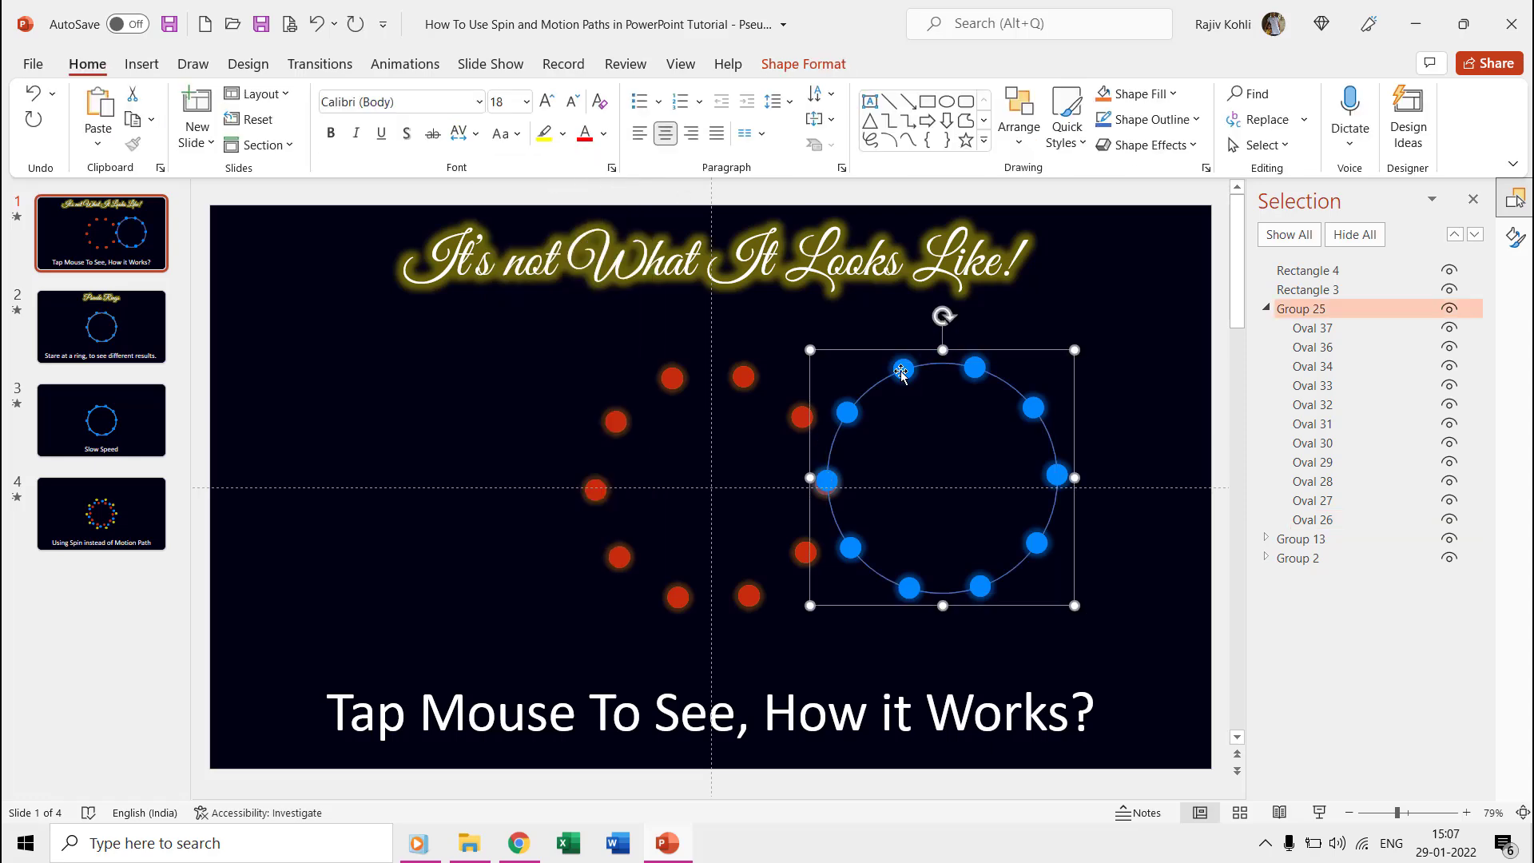
pyautogui.click(903, 371)
pyautogui.rightClick(903, 372)
pyautogui.click(982, 773)
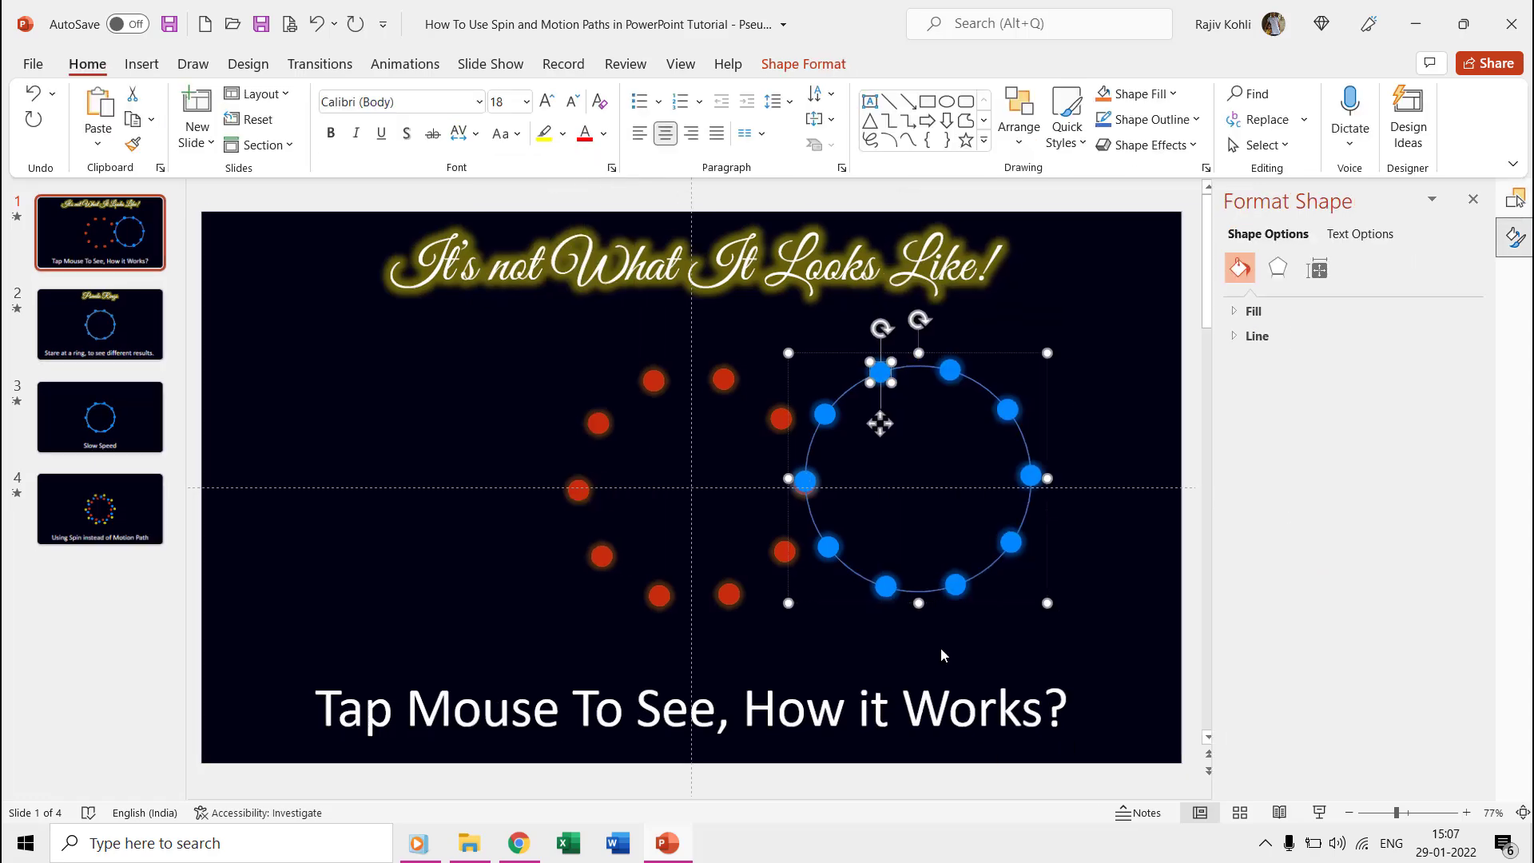
pyautogui.click(1281, 271)
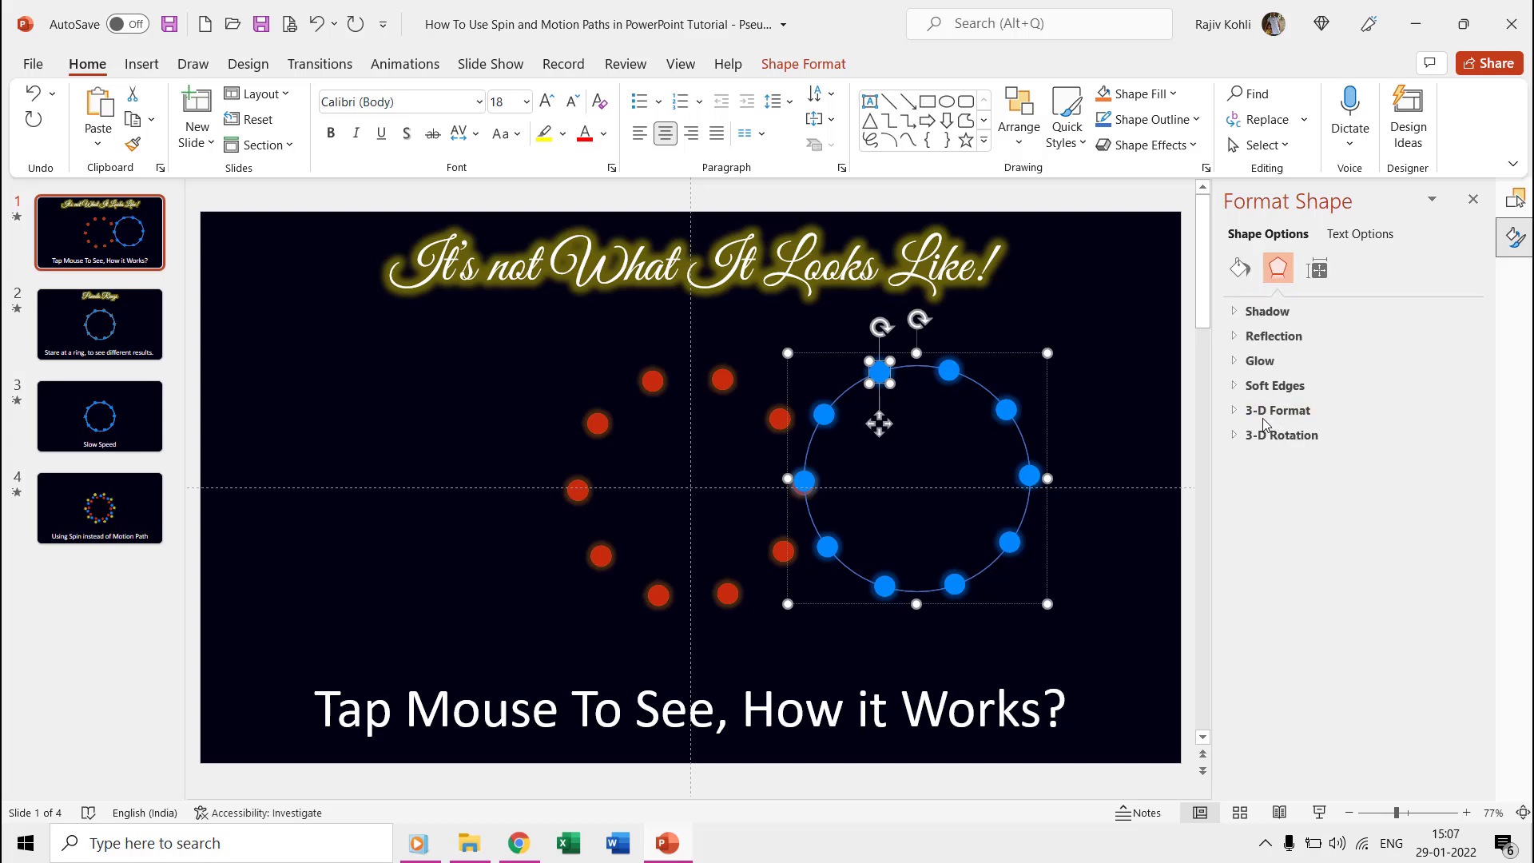
pyautogui.click(1239, 362)
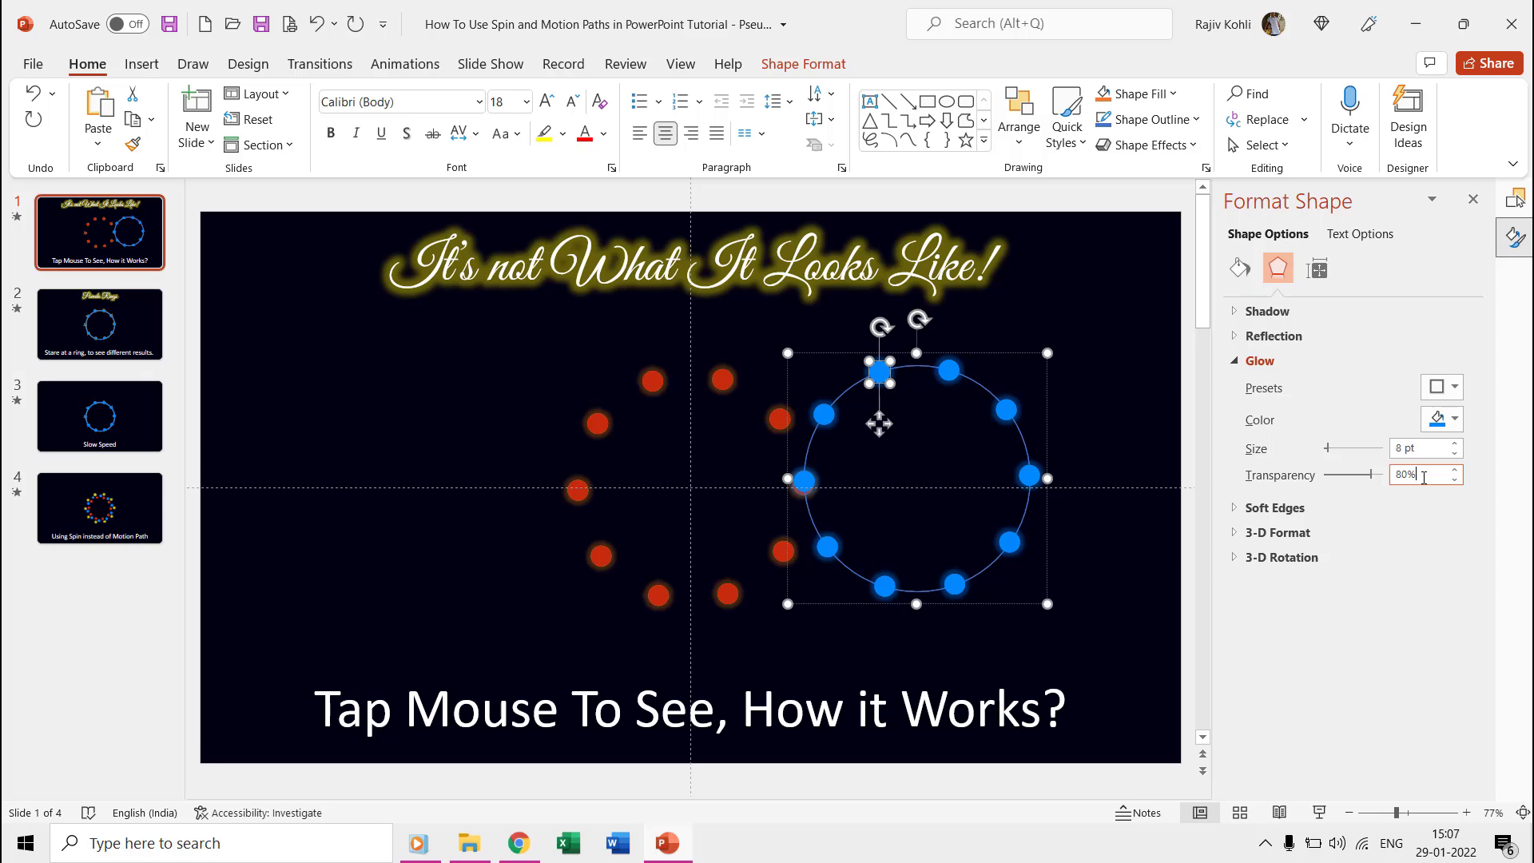
pyautogui.click(1473, 200)
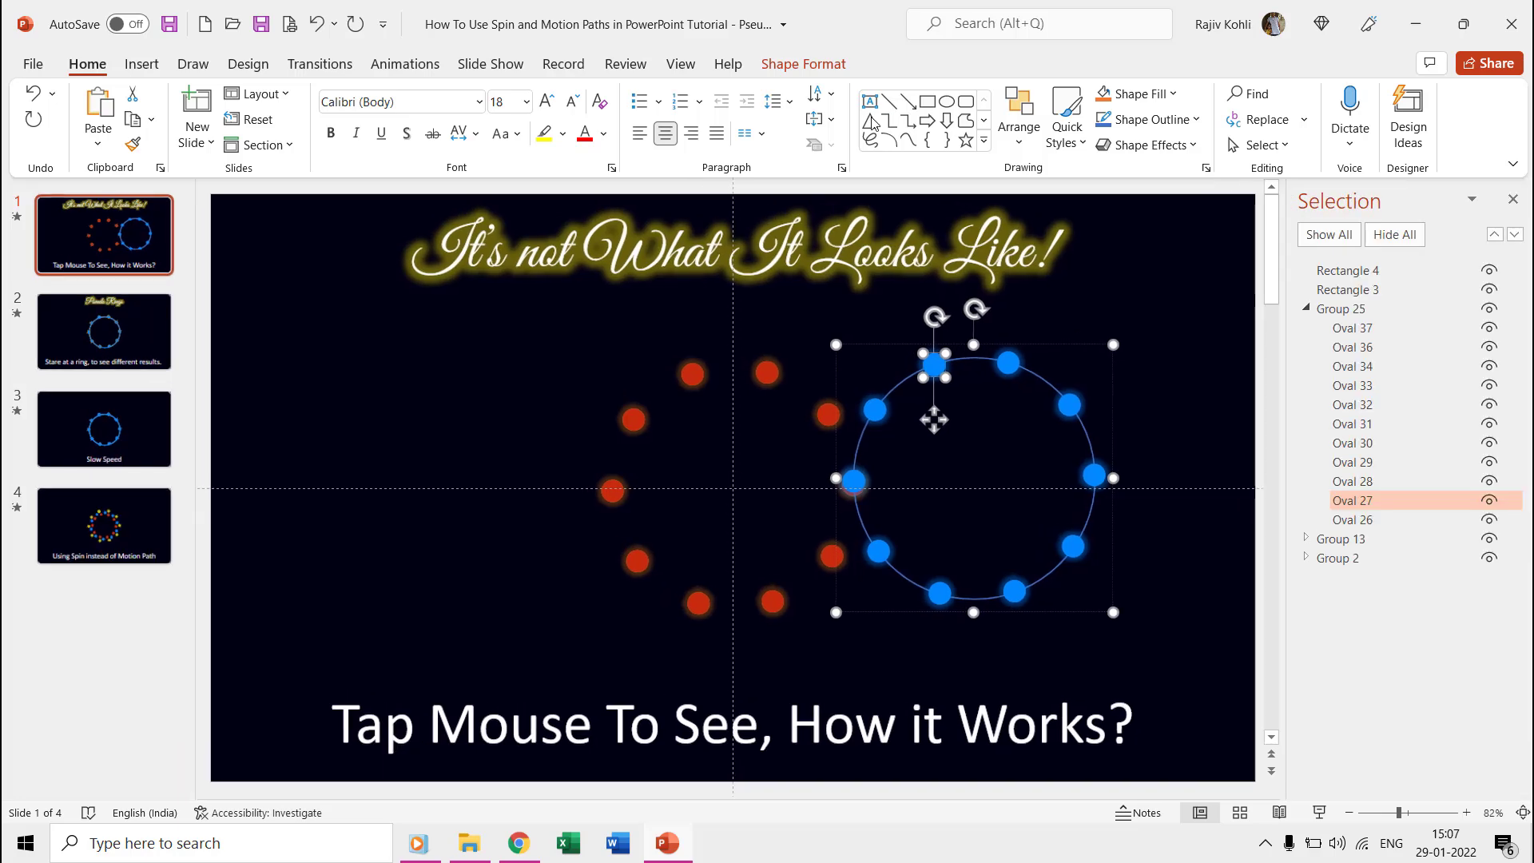
pyautogui.click(406, 64)
# Step: Add a Circle motion path to the blue ring group from More Motion Paths
pyautogui.click(1119, 97)
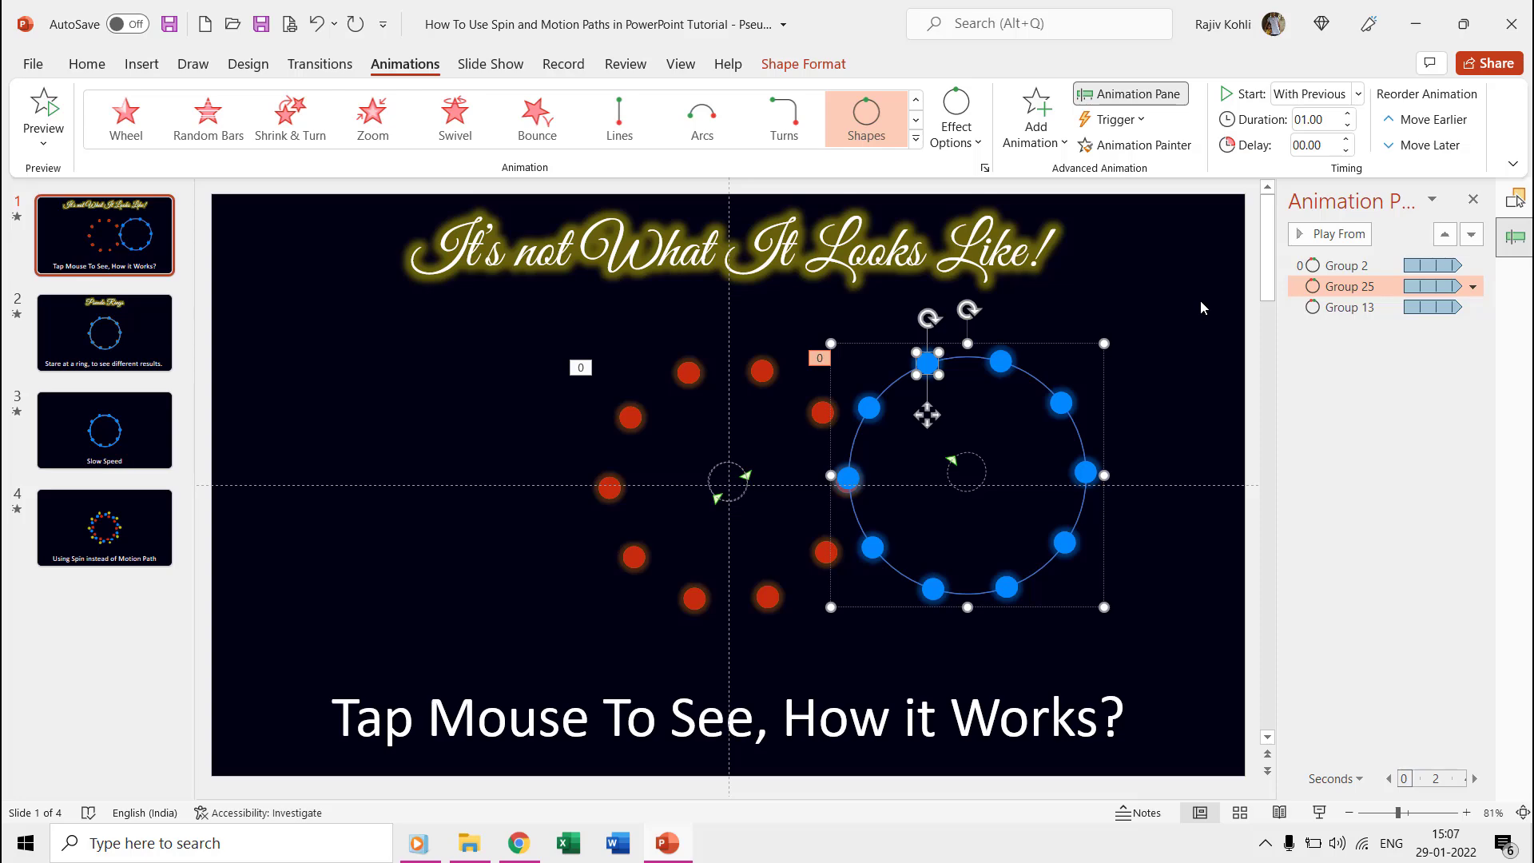
pyautogui.click(1037, 116)
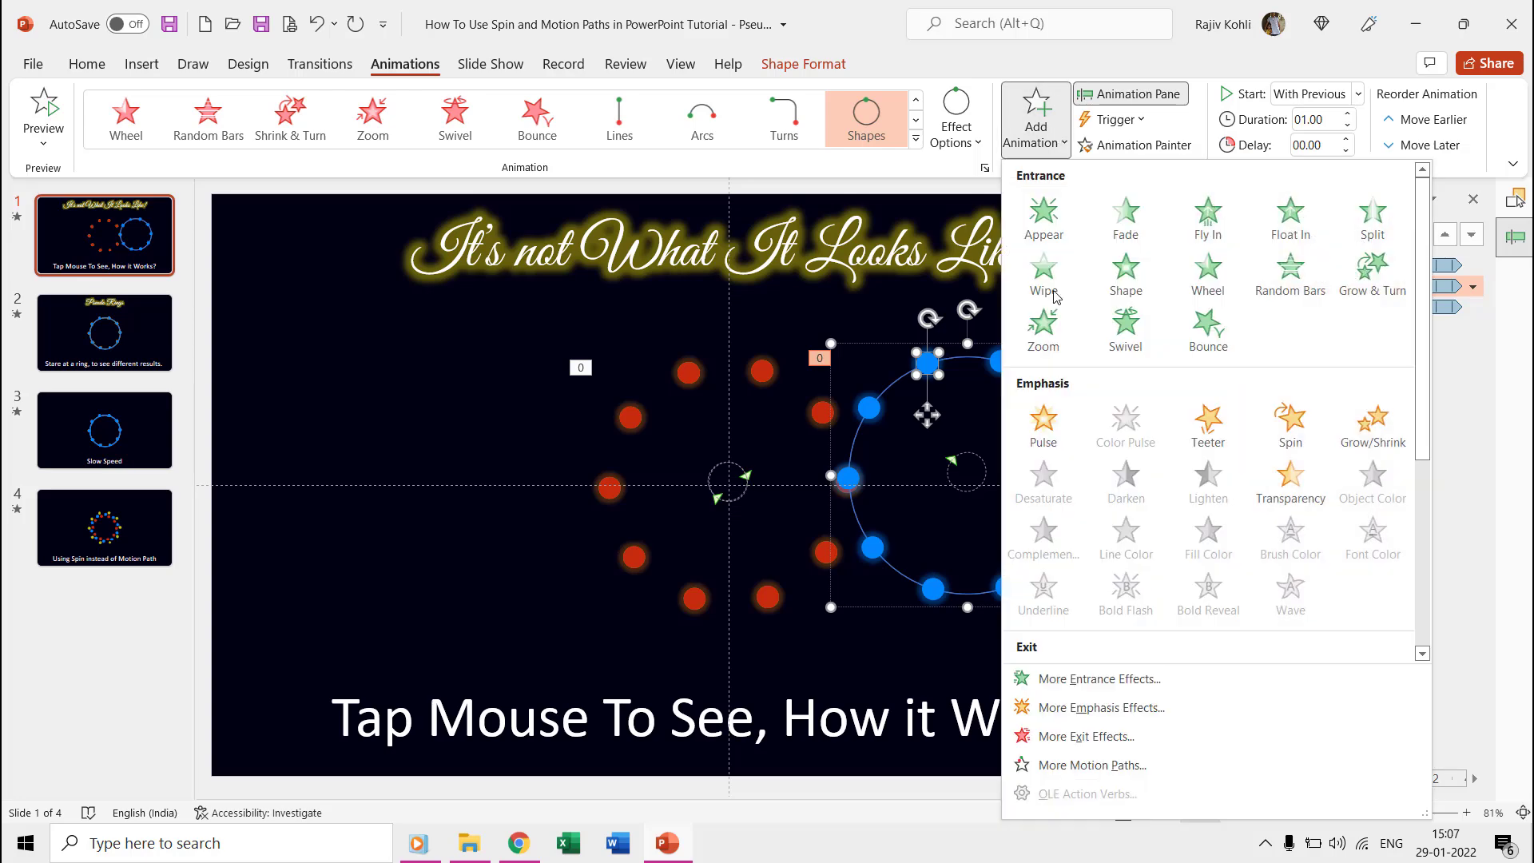
pyautogui.click(1092, 766)
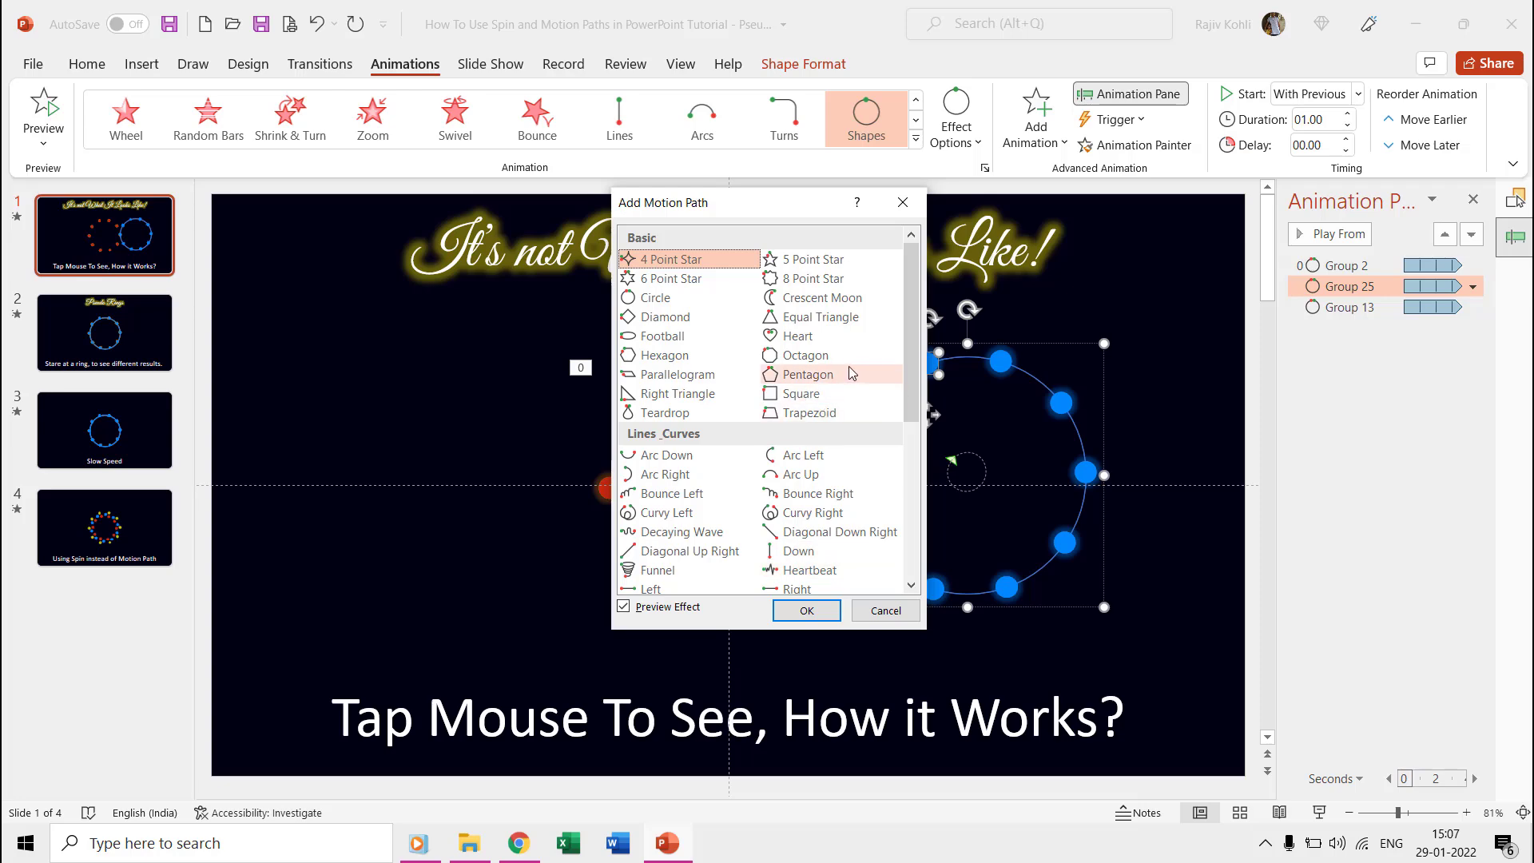
pyautogui.click(659, 297)
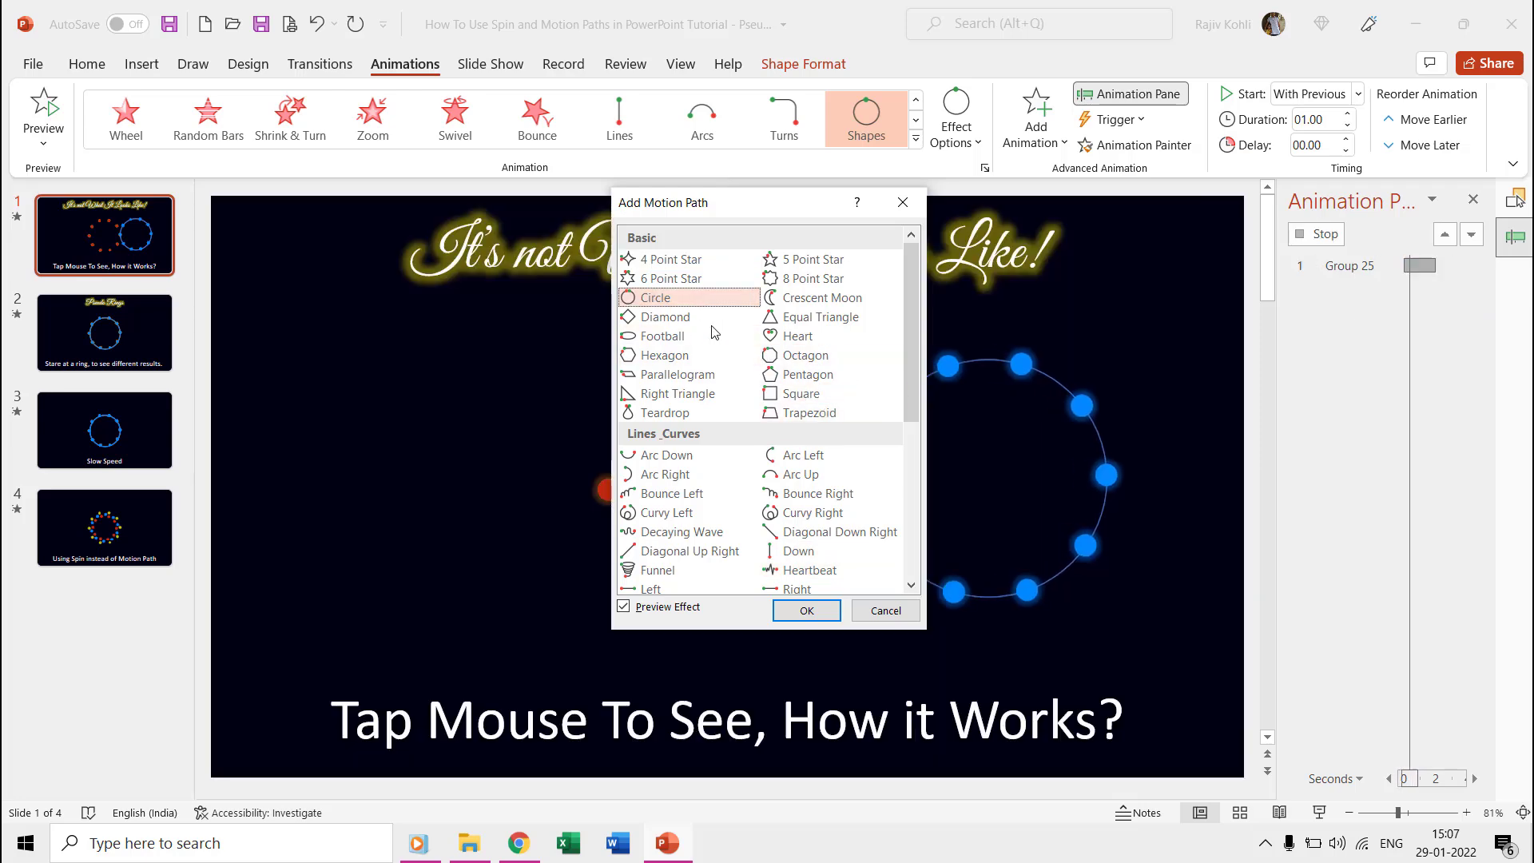
pyautogui.click(831, 610)
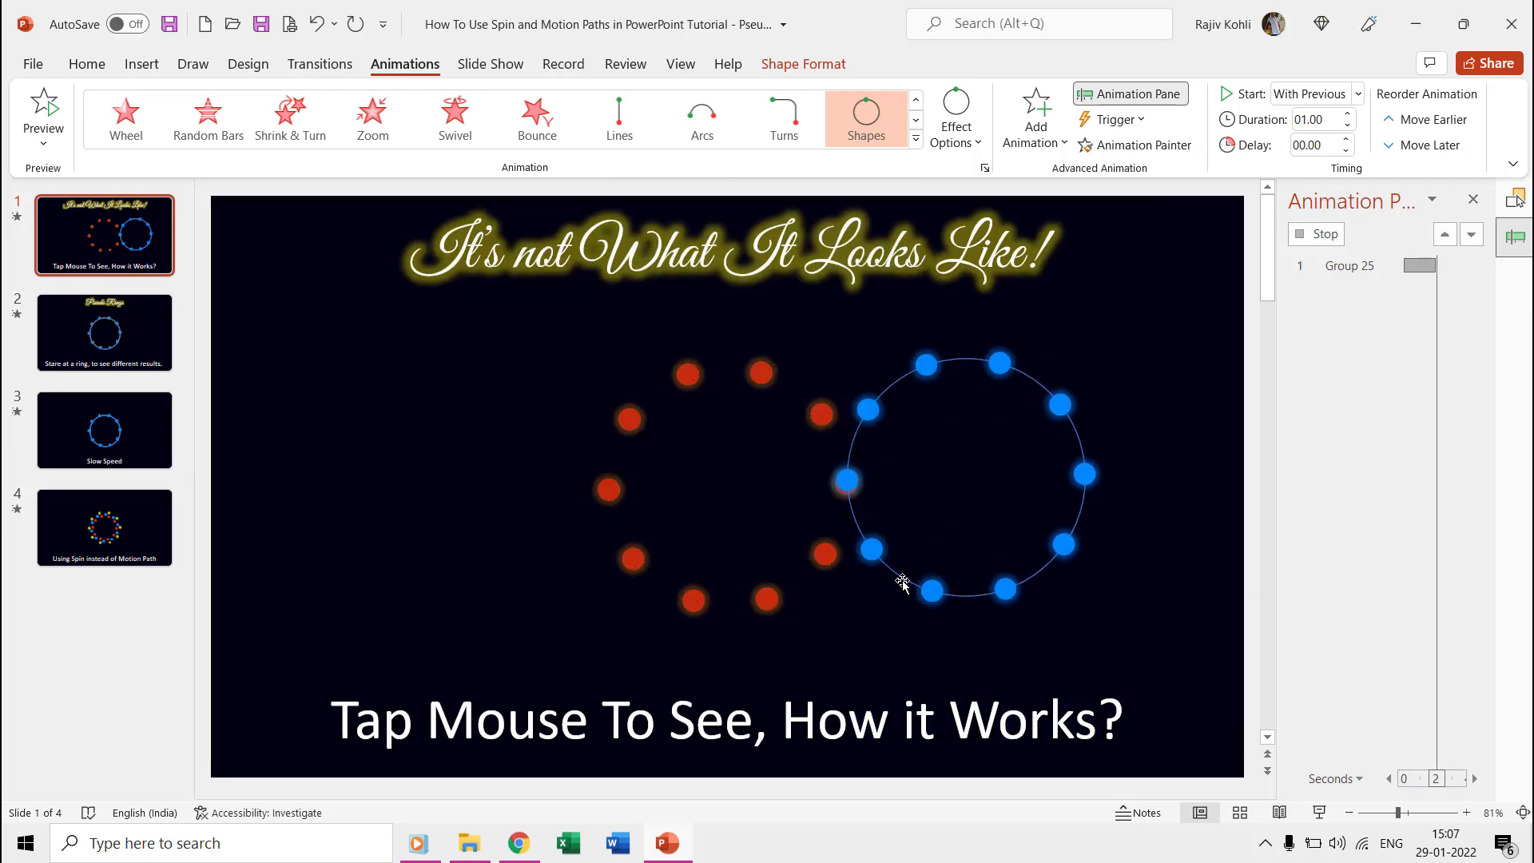
pyautogui.click(1183, 435)
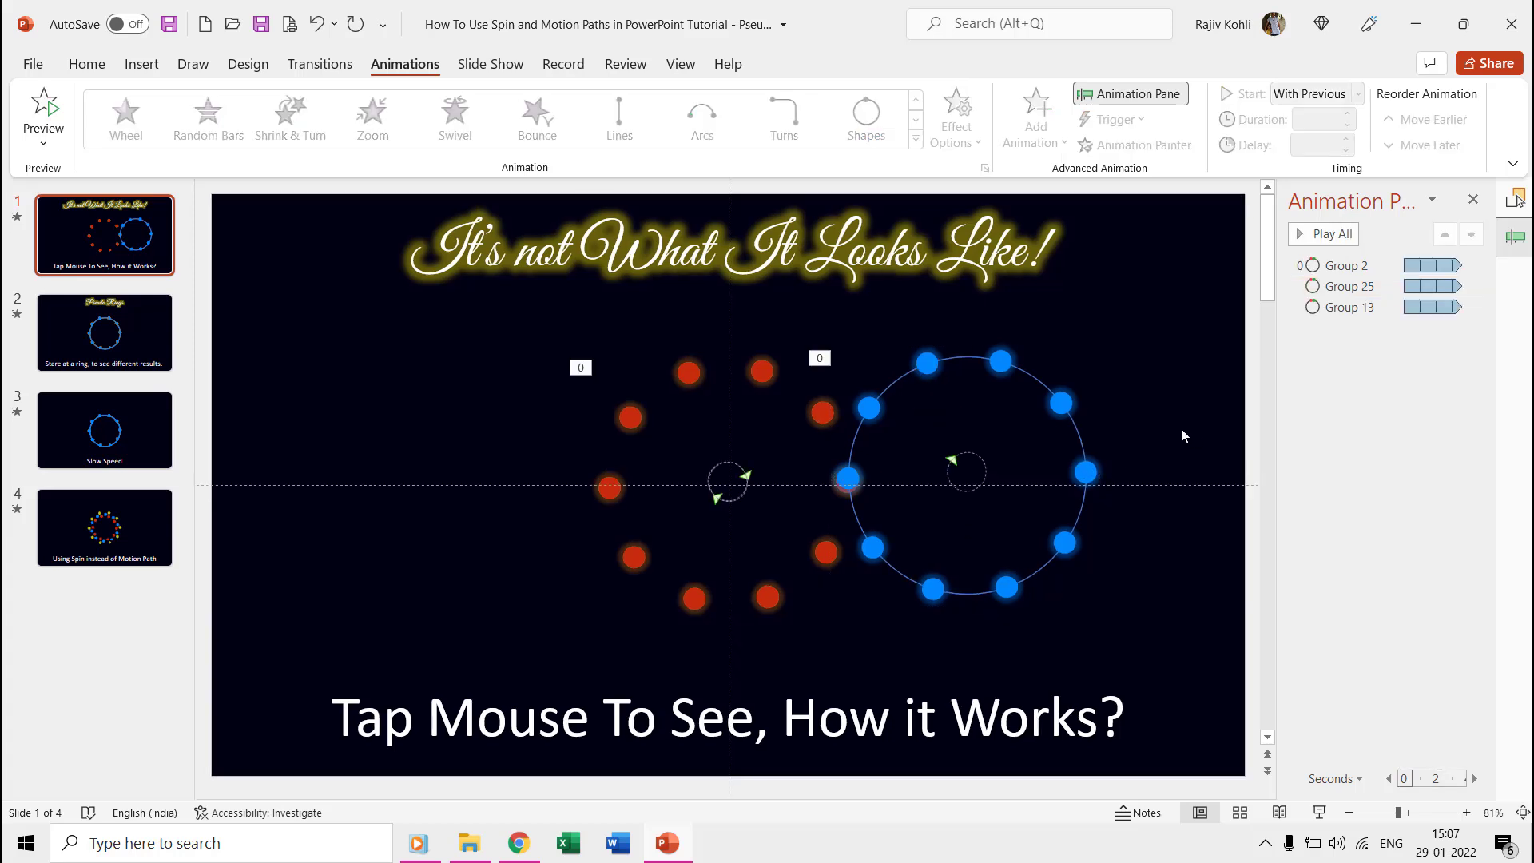
pyautogui.click(1028, 420)
pyautogui.click(868, 449)
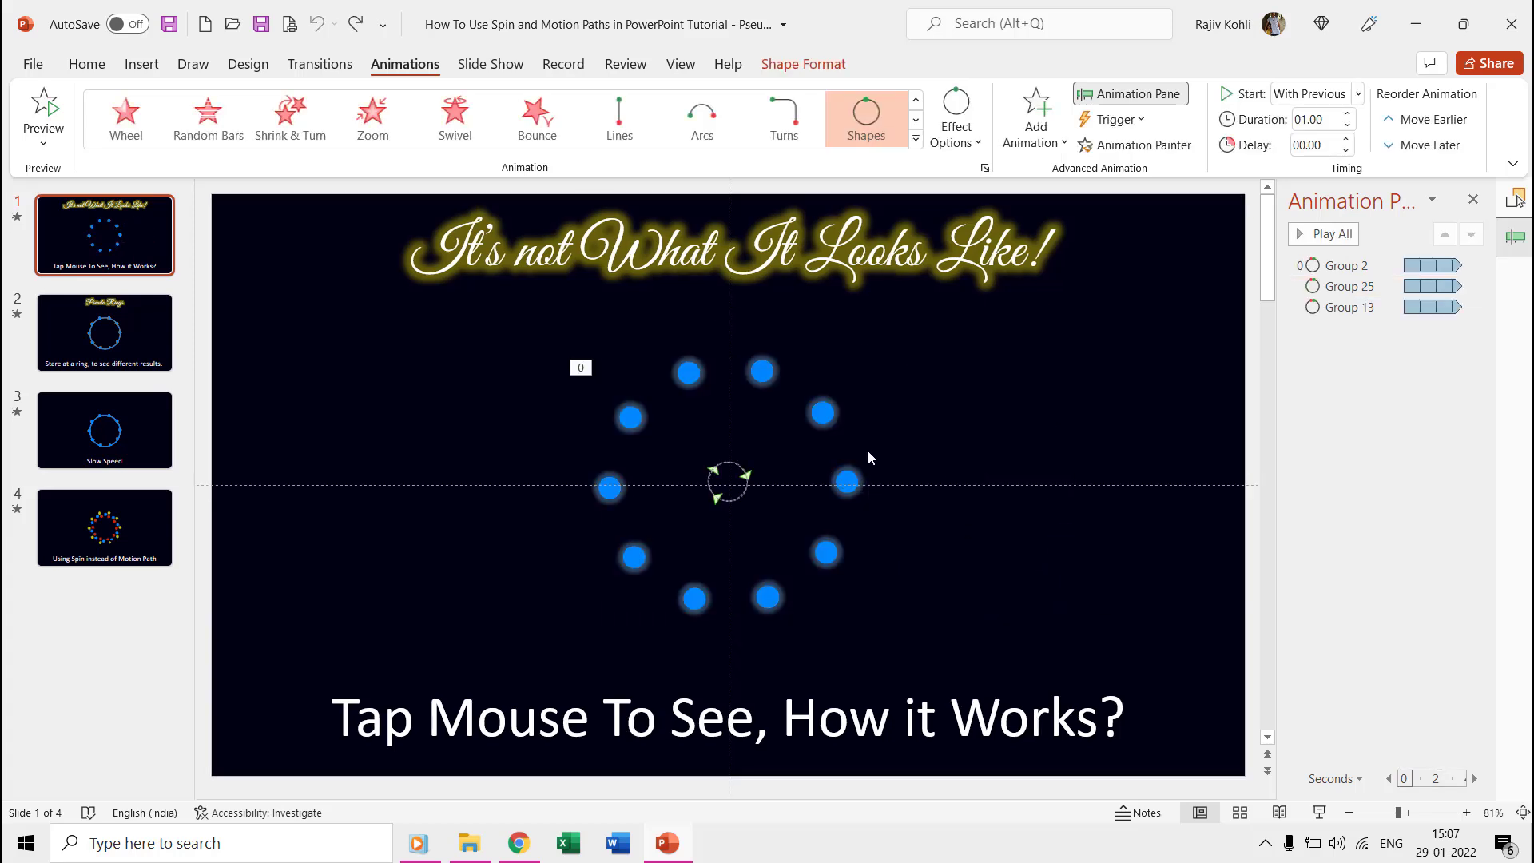
pyautogui.click(740, 469)
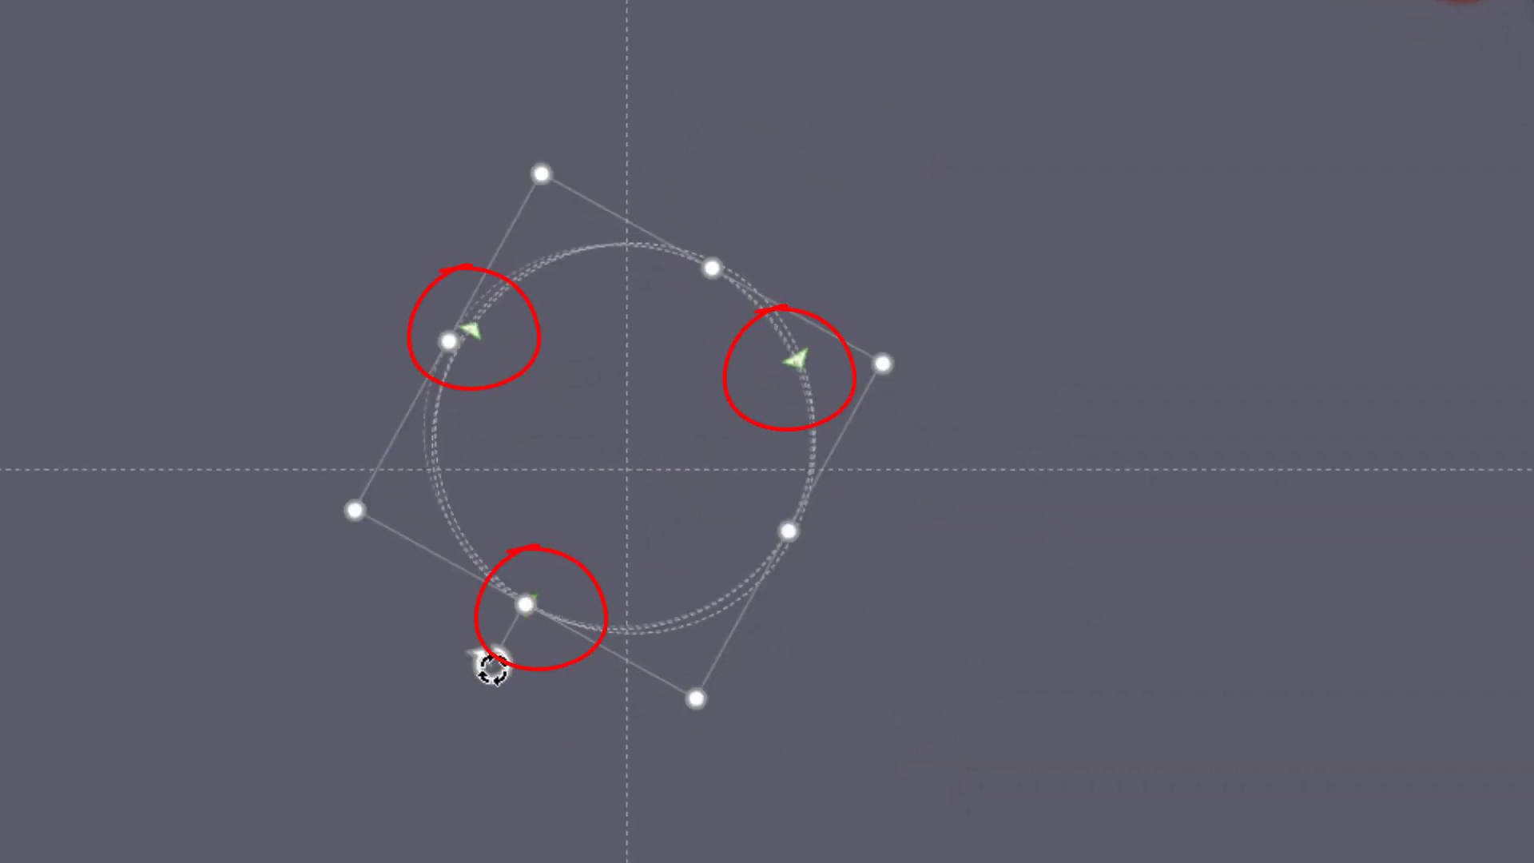
pyautogui.moveTo(492, 668); pyautogui.dragTo(543, 369)
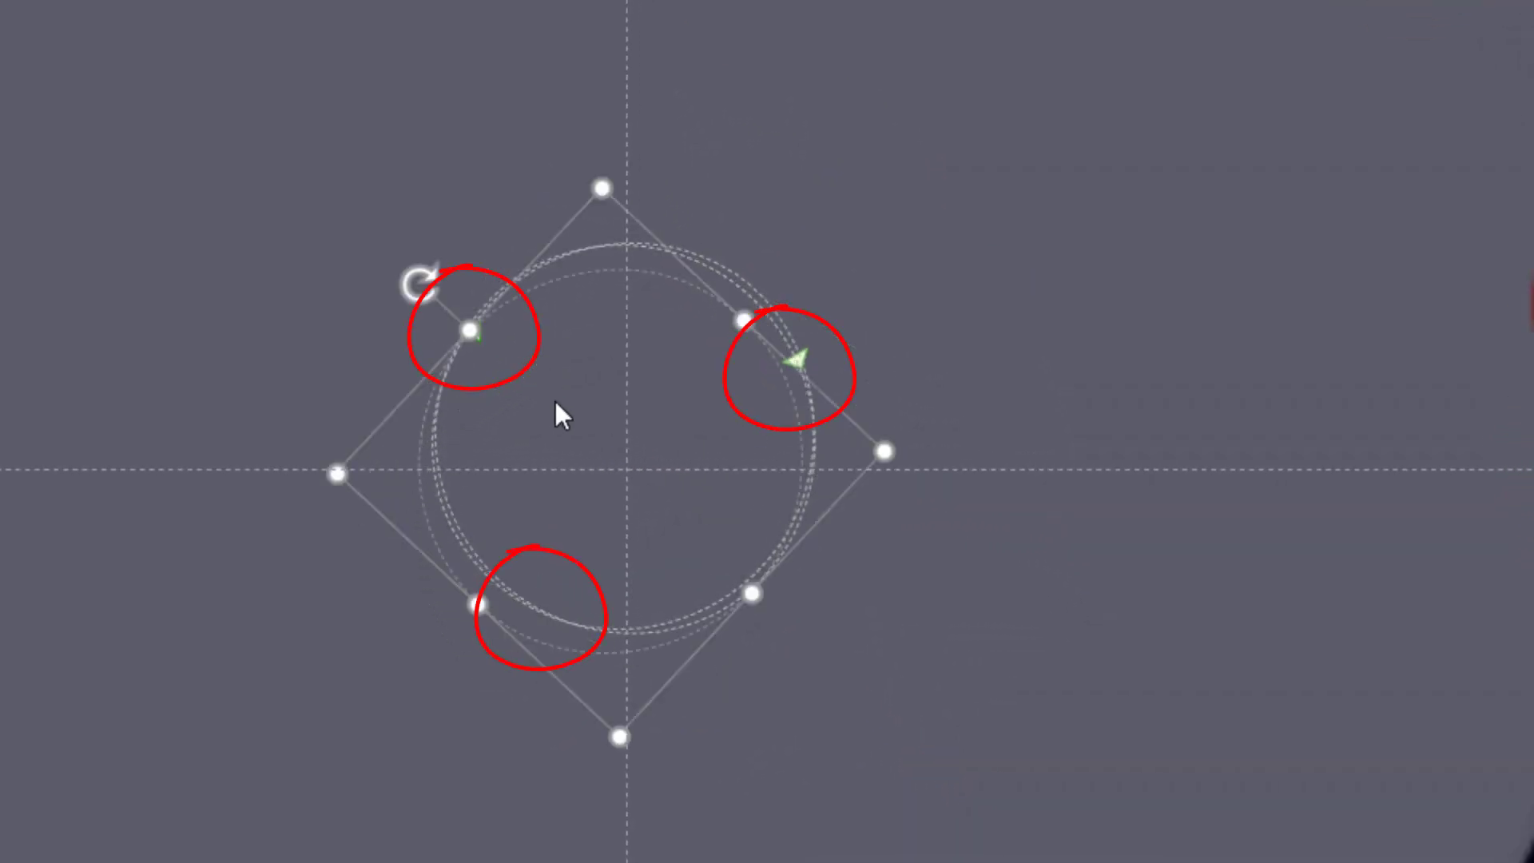
pyautogui.hotkey('ctrl', 'z')
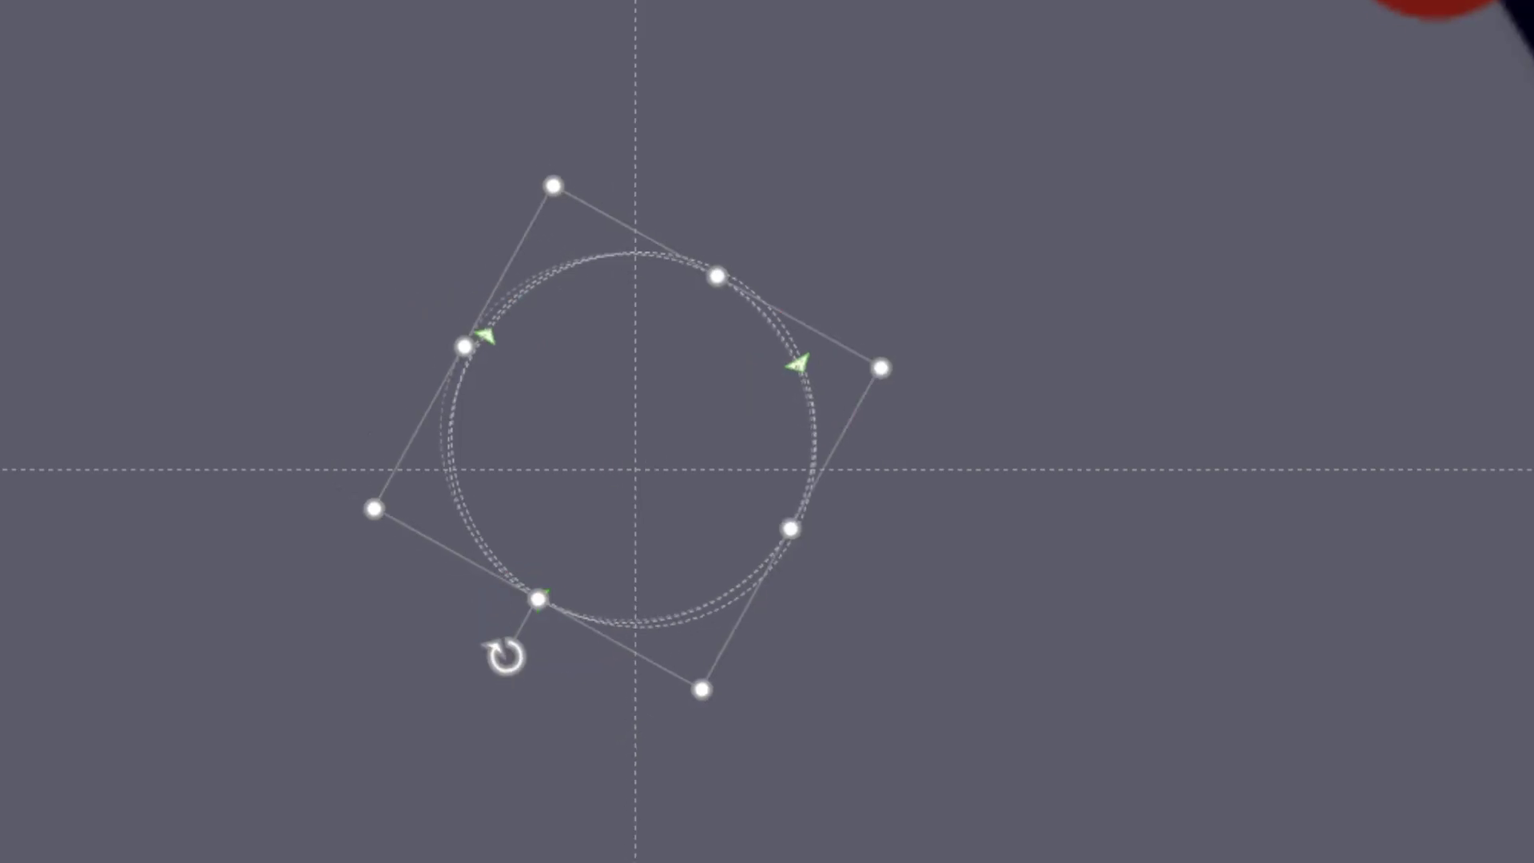
pyautogui.keyDown('ctrl'); pyautogui.scroll(-5, 1010, 377); pyautogui.keyUp('ctrl')
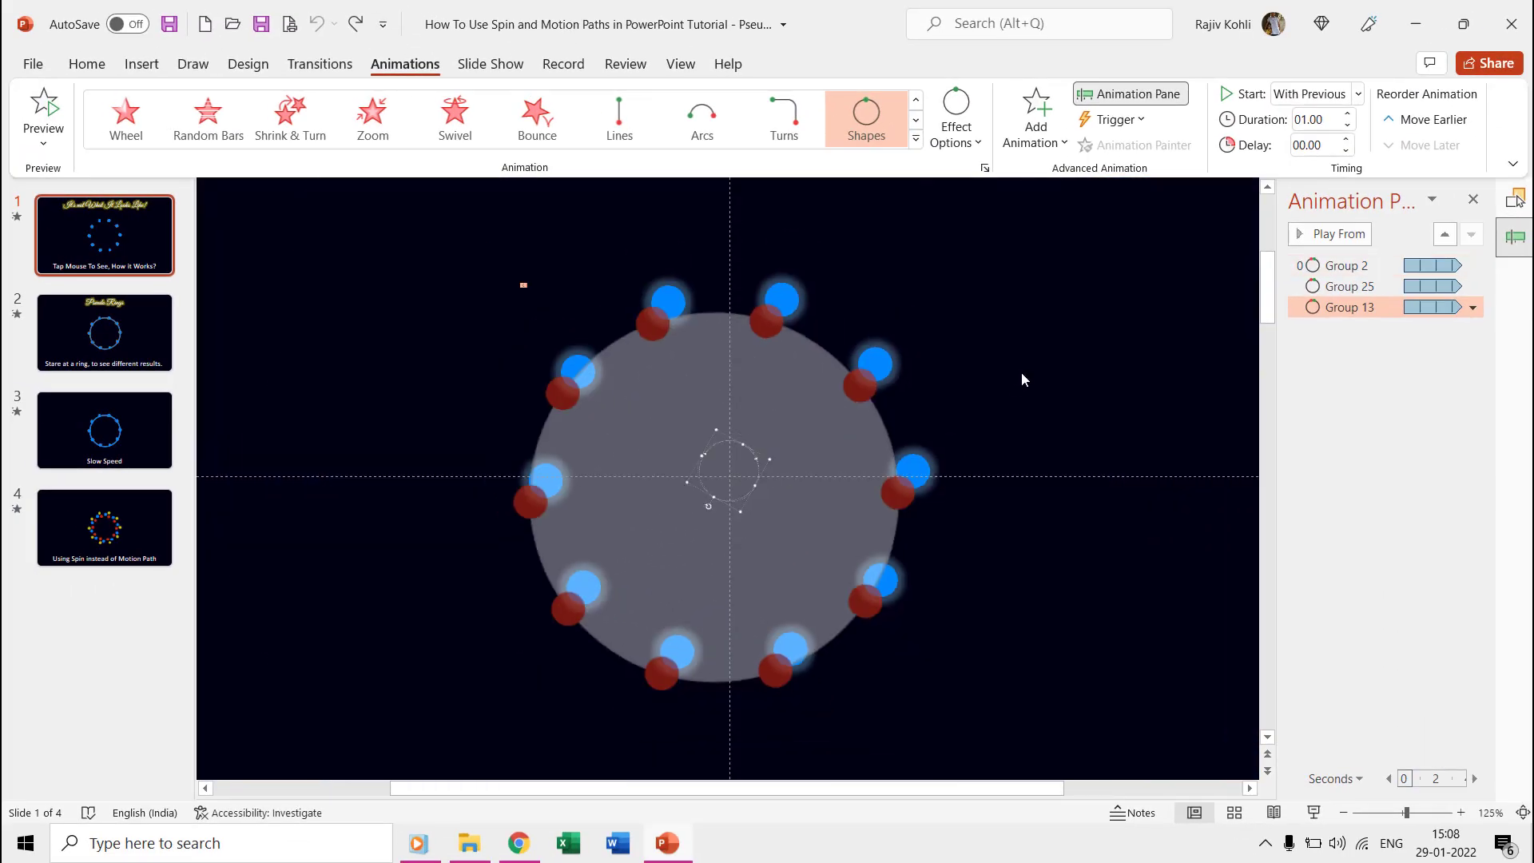
pyautogui.click(1363, 267)
pyautogui.click(1361, 286)
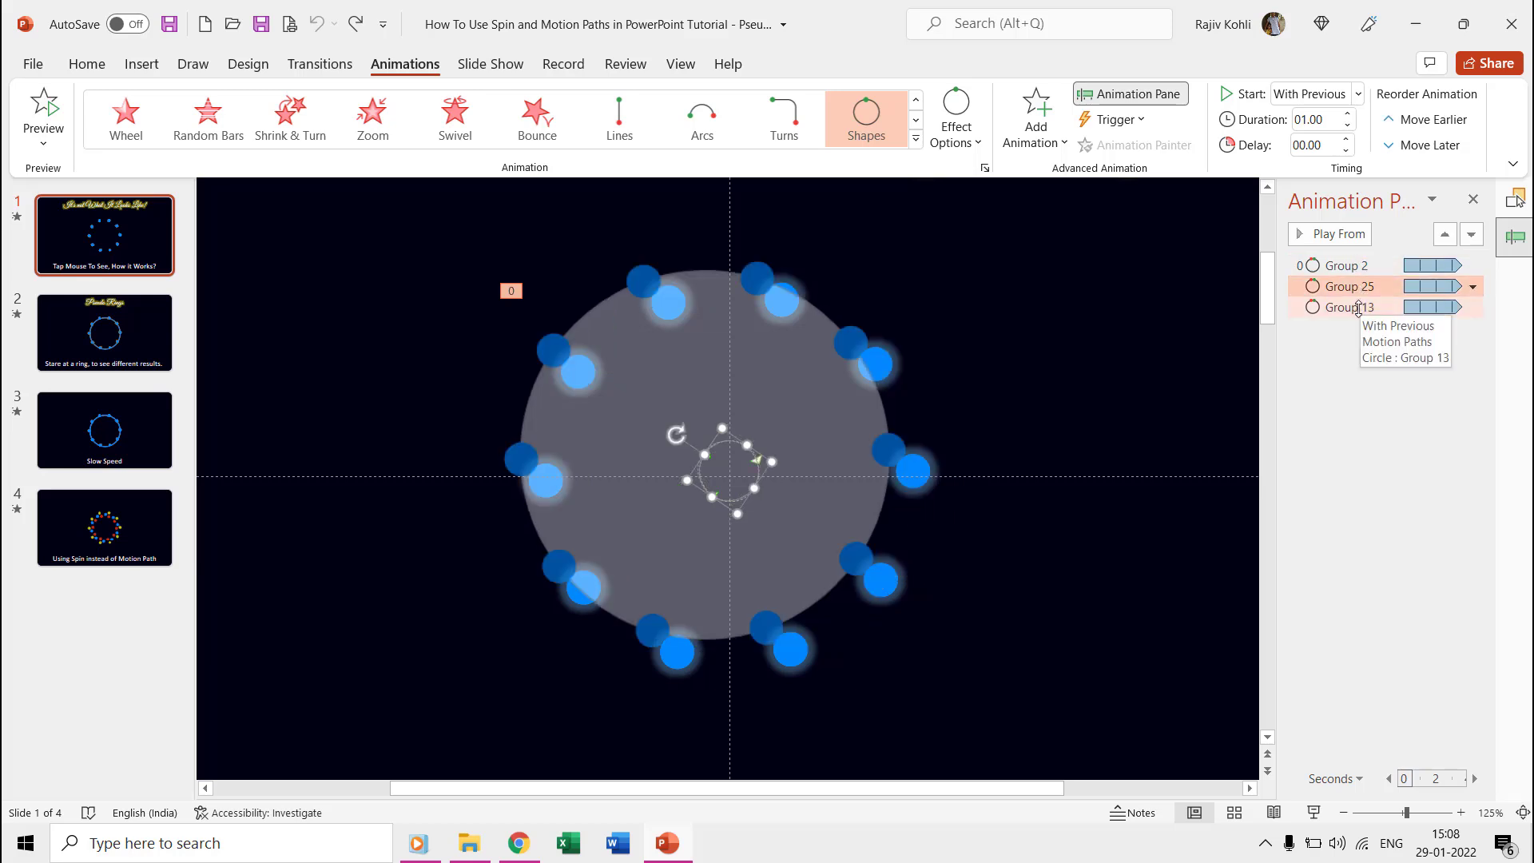
pyautogui.click(1359, 308)
pyautogui.click(1357, 267)
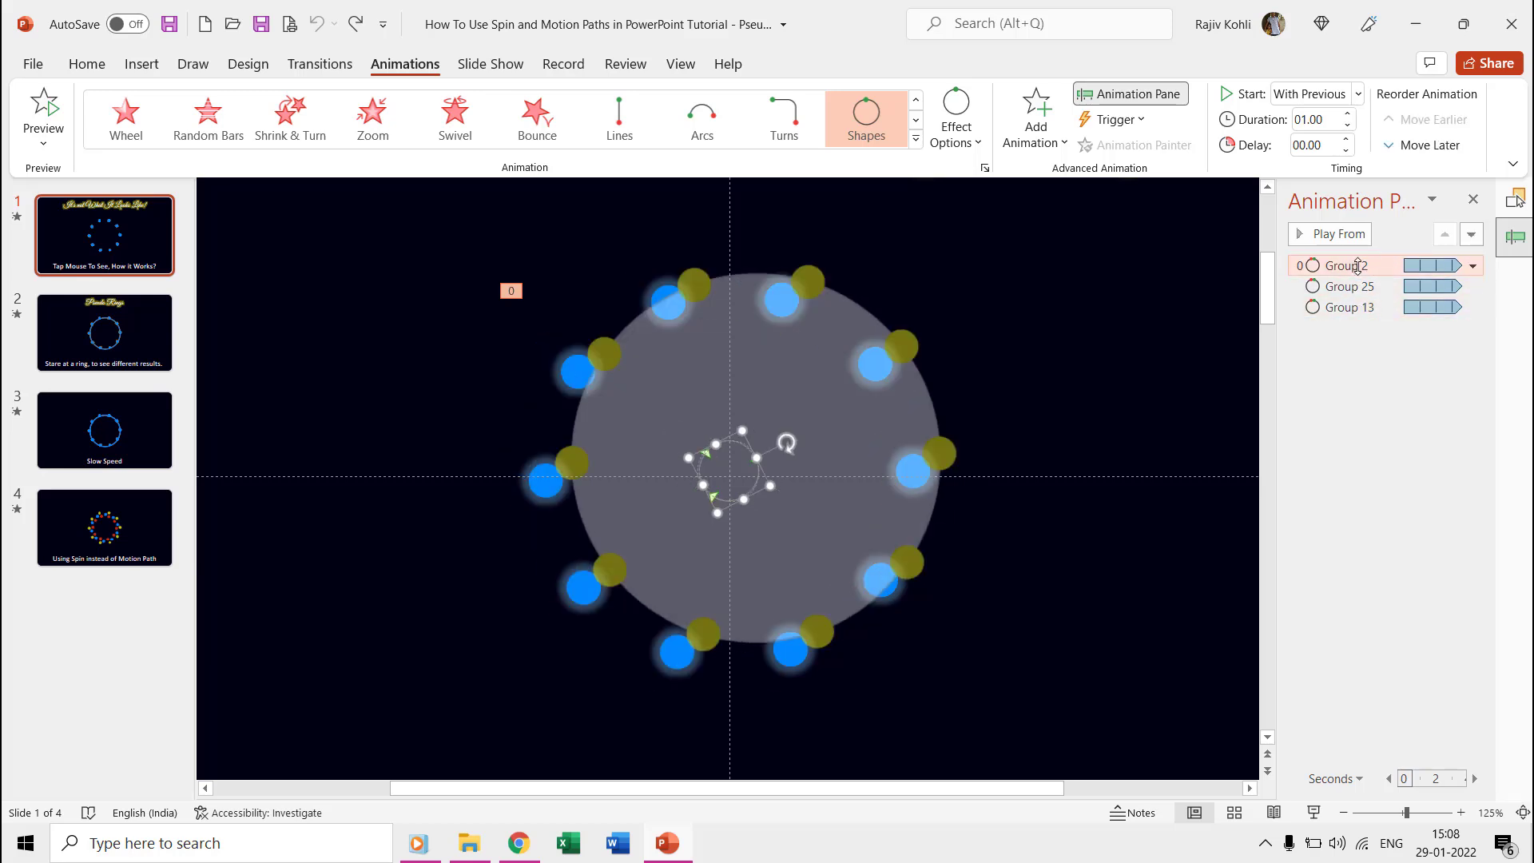
pyautogui.click(1358, 286)
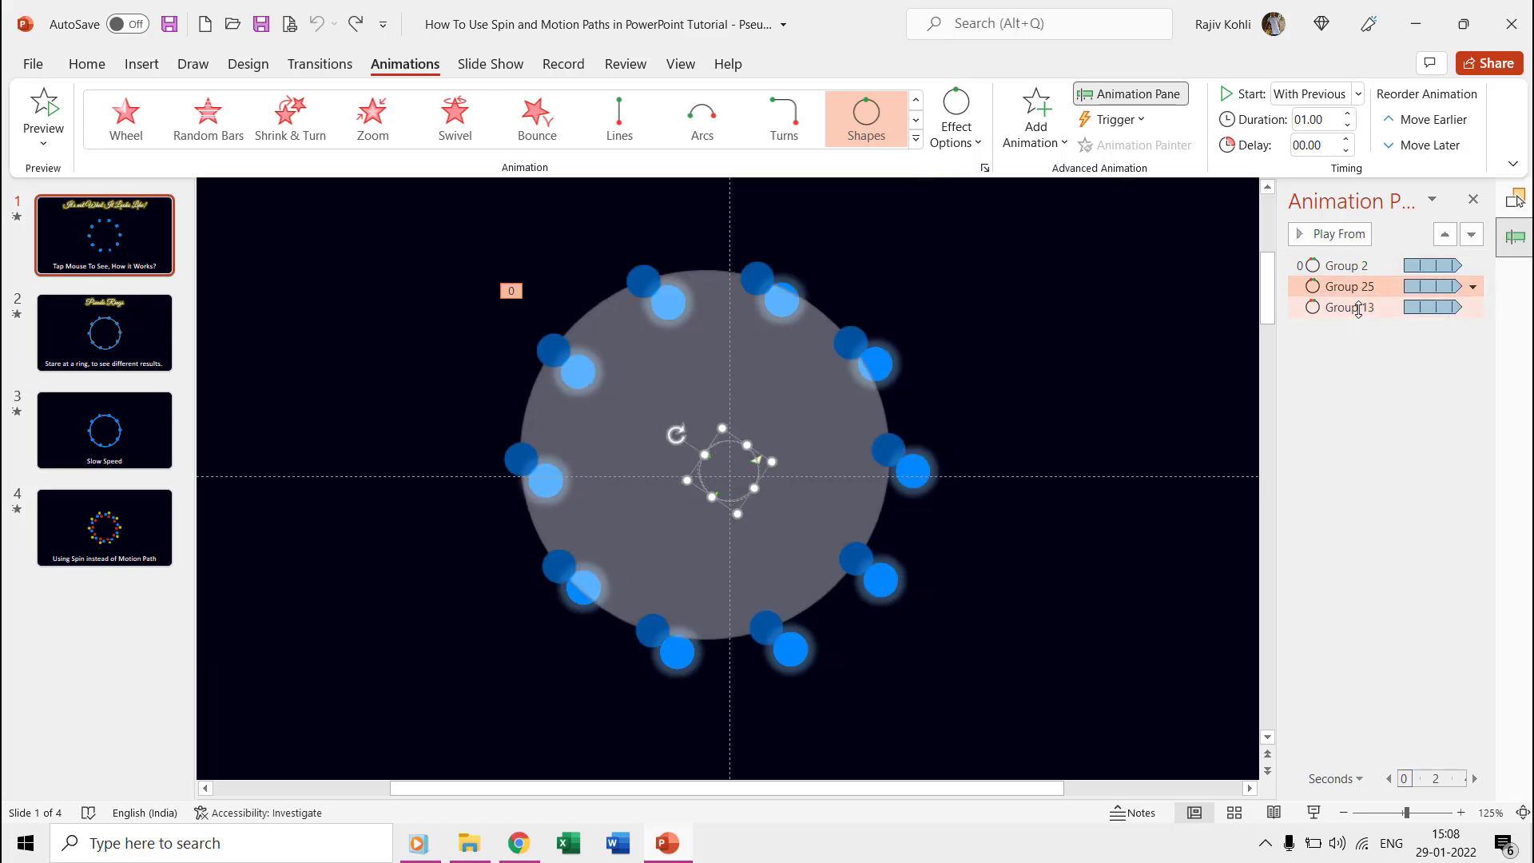
pyautogui.click(1351, 308)
pyautogui.click(695, 528)
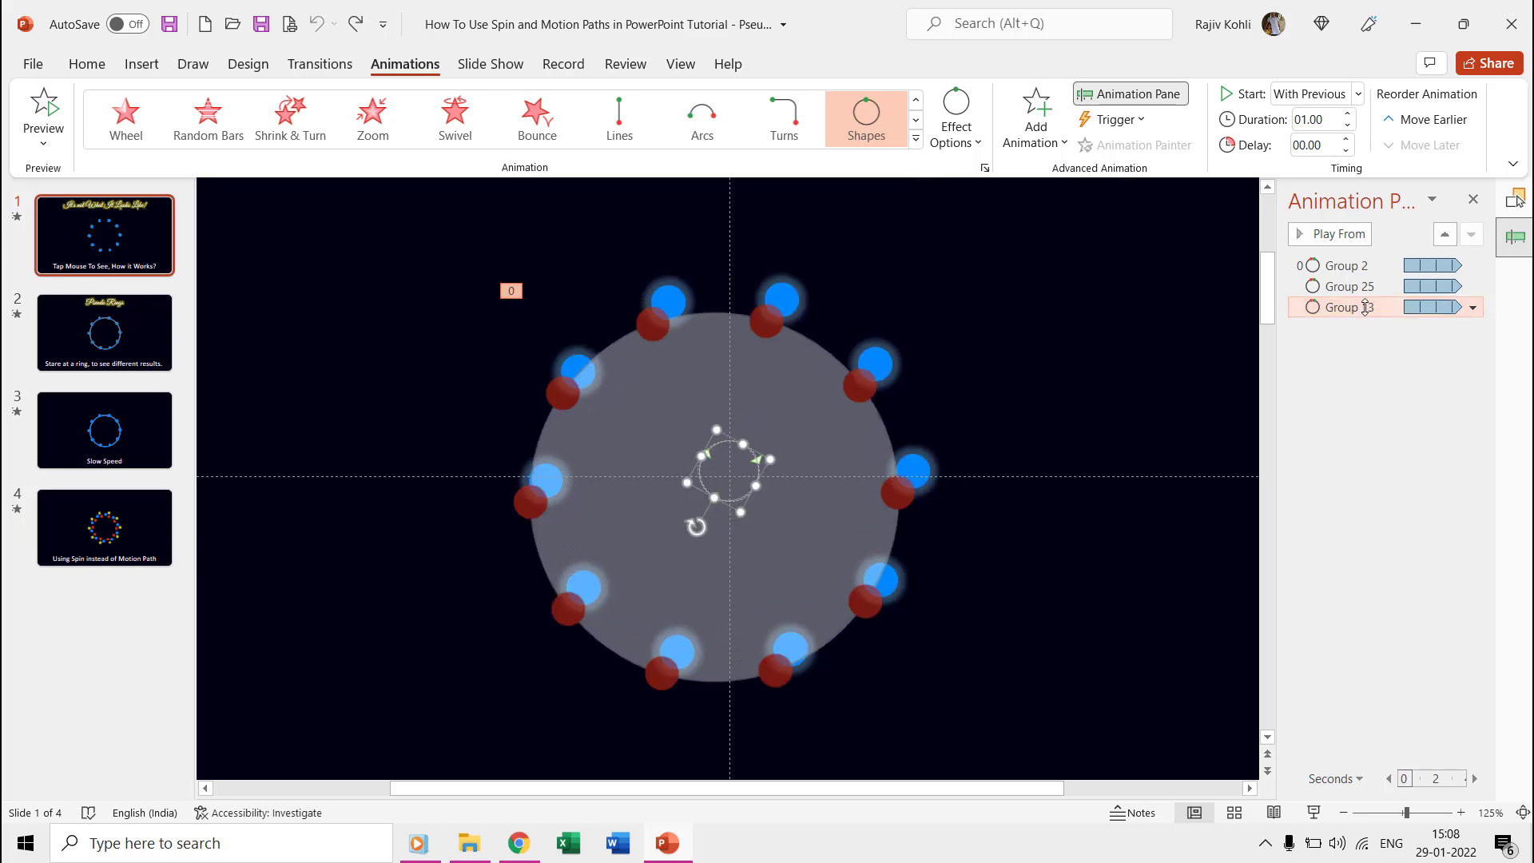
pyautogui.press('Up')
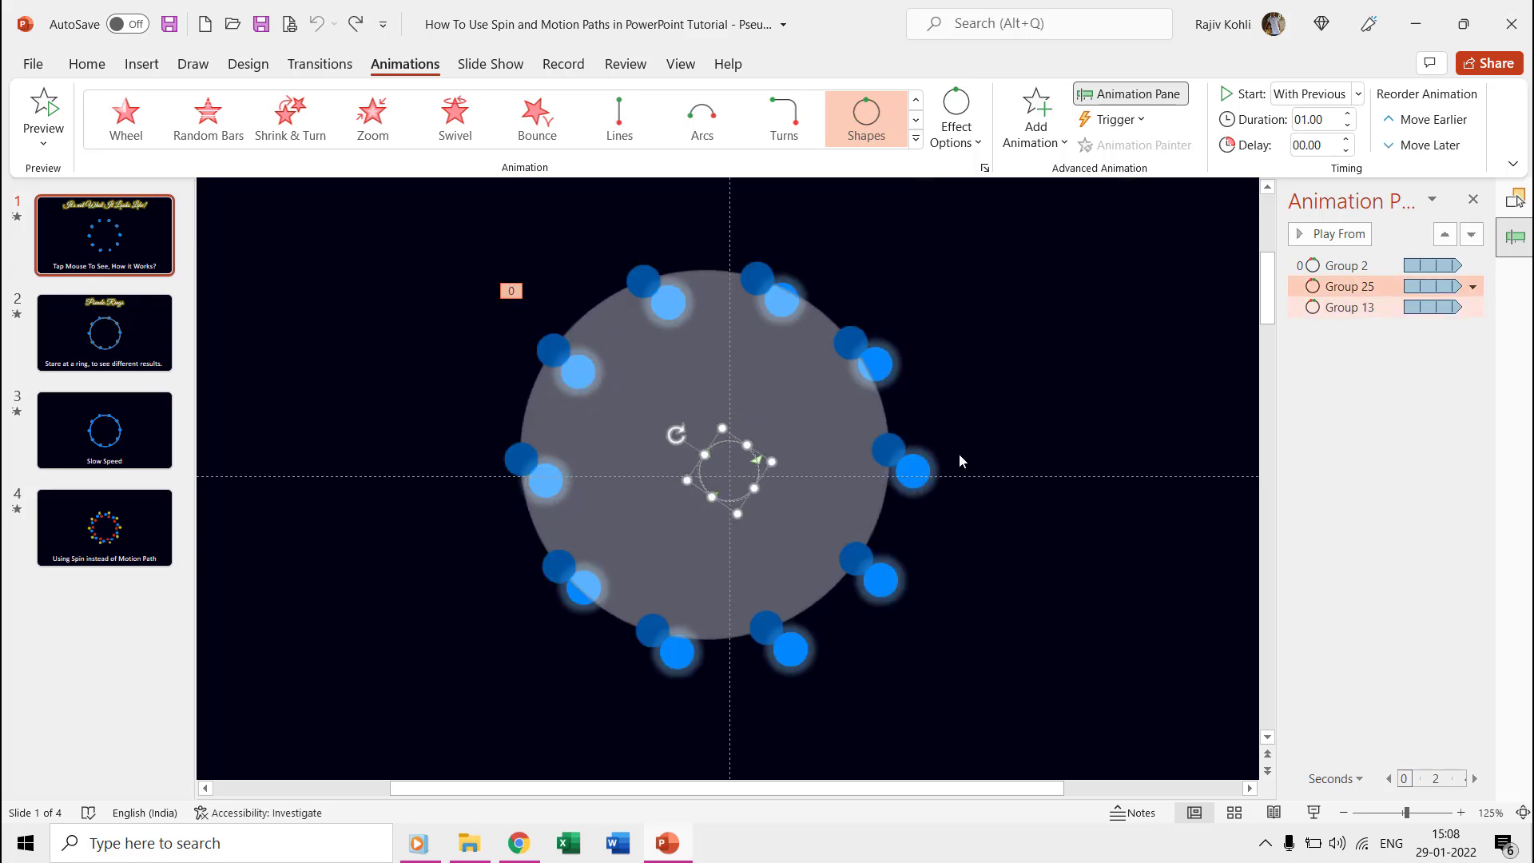
pyautogui.click(672, 432)
pyautogui.click(1356, 269)
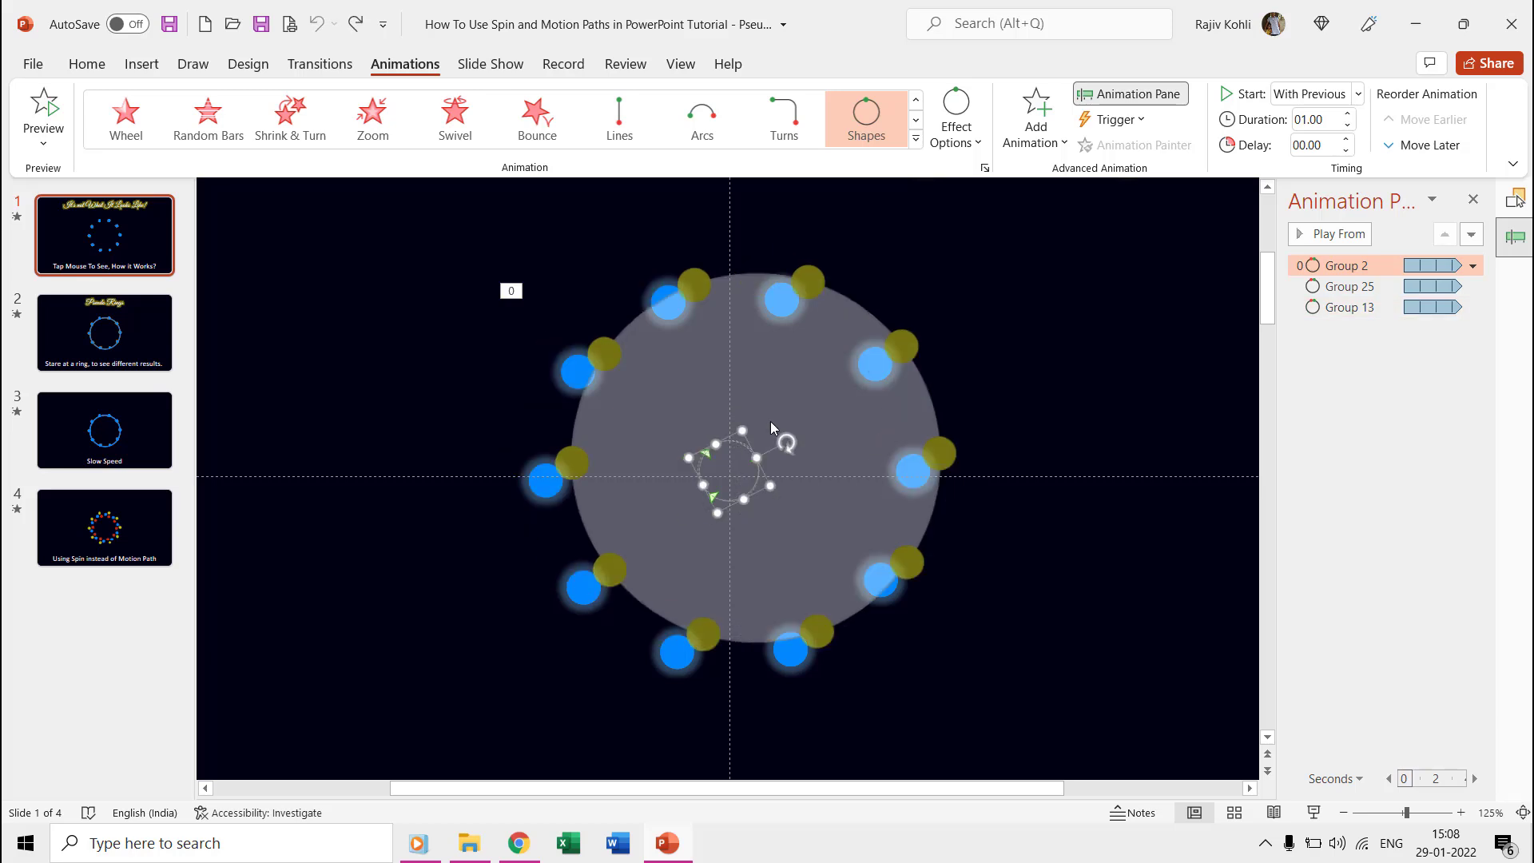
pyautogui.click(1027, 362)
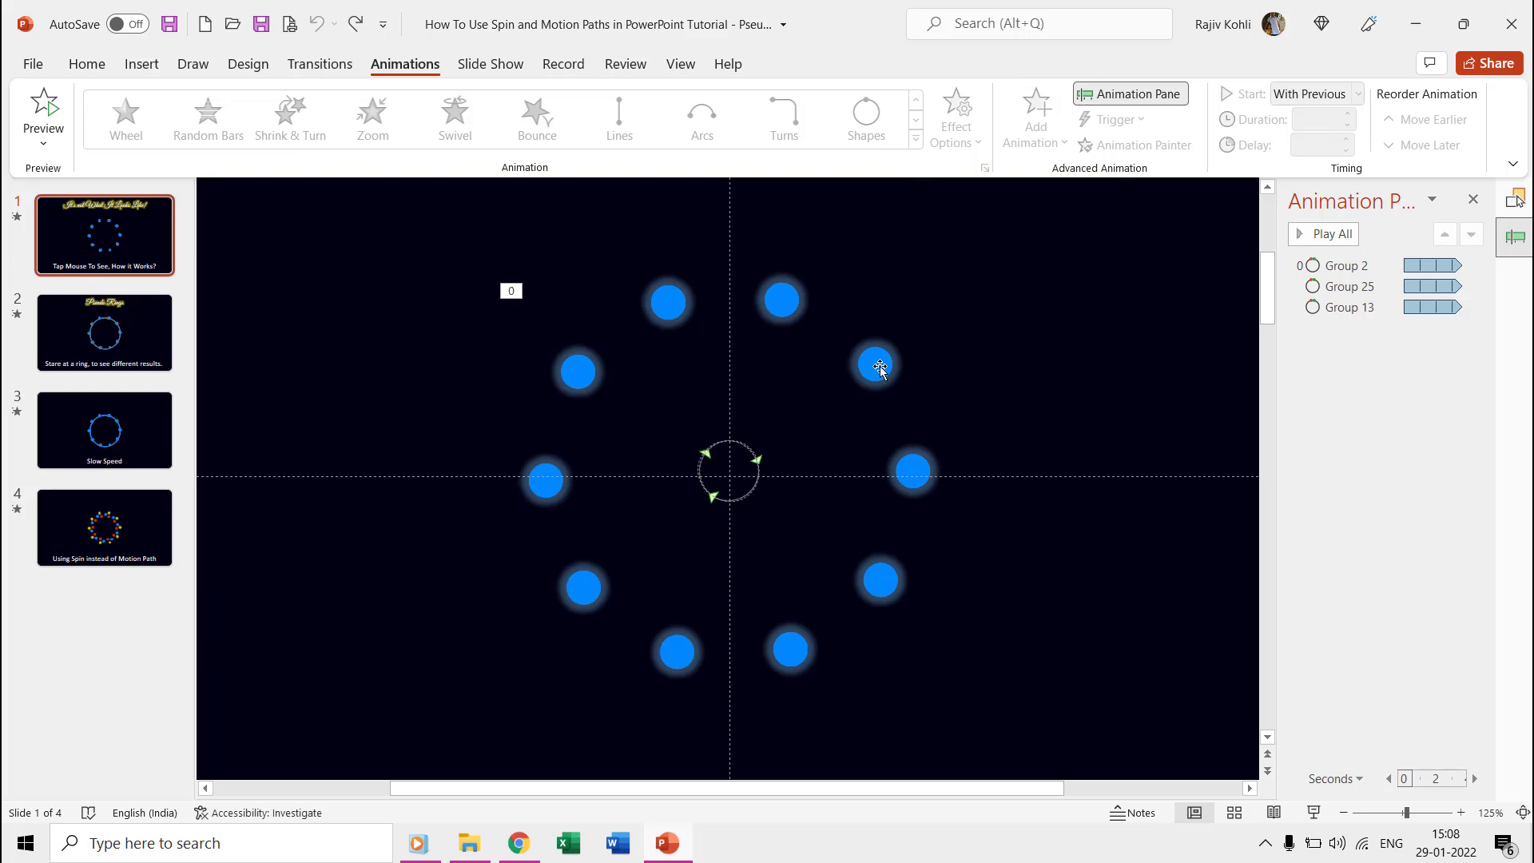
# Step: Test-move slide 2's red ring and undo, then show Group 2's 02.00-second circle path on slide 3
pyautogui.scroll(-1, 634, 325)
pyautogui.click(685, 384)
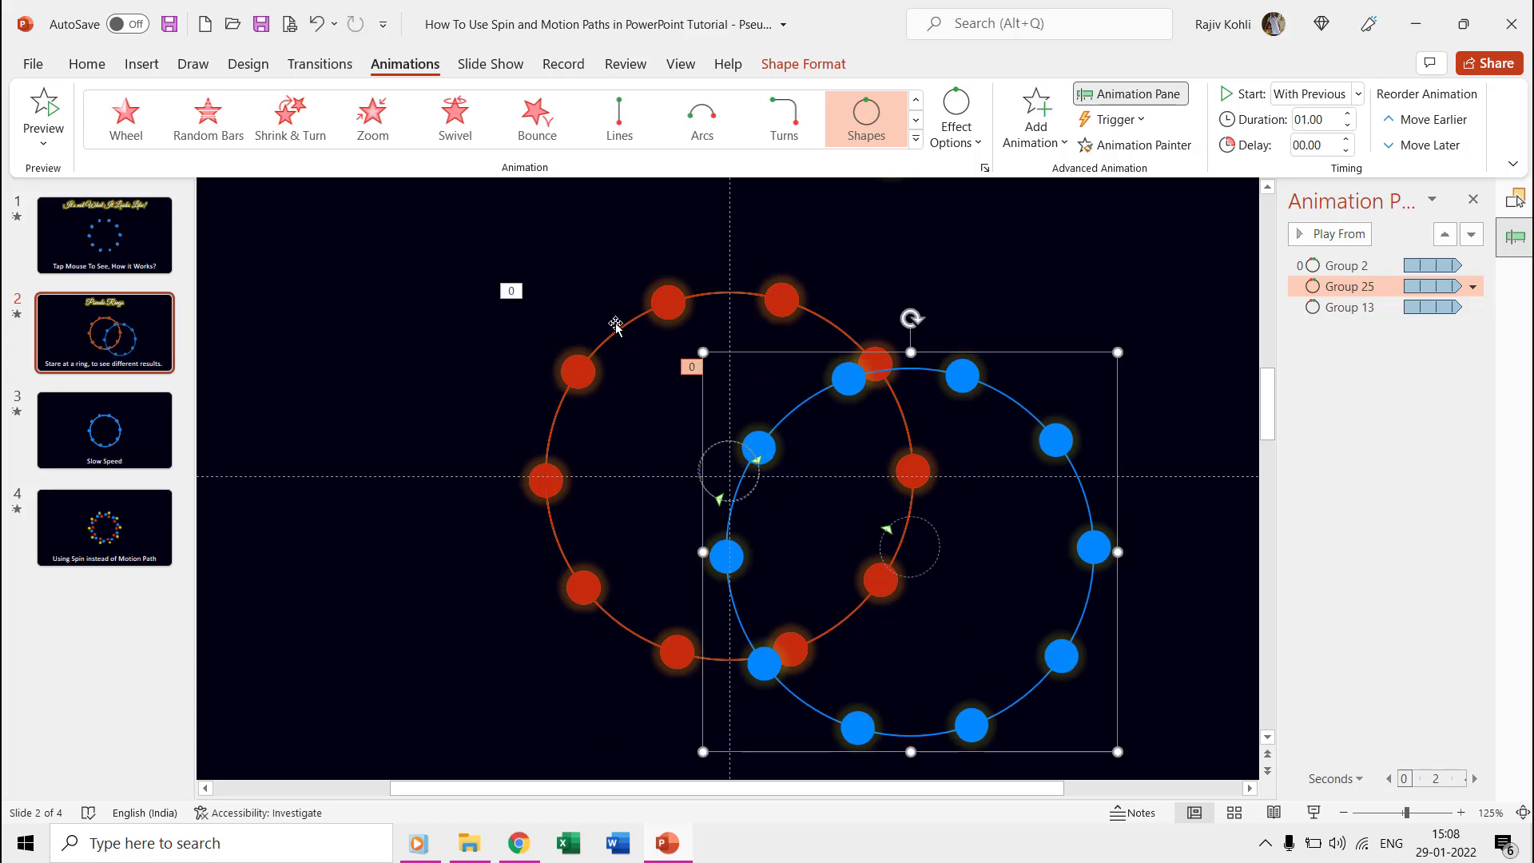
pyautogui.moveTo(615, 325); pyautogui.dragTo(468, 350)
pyautogui.hotkey('ctrl', 'z')
pyautogui.hotkey('ctrl', 'z')
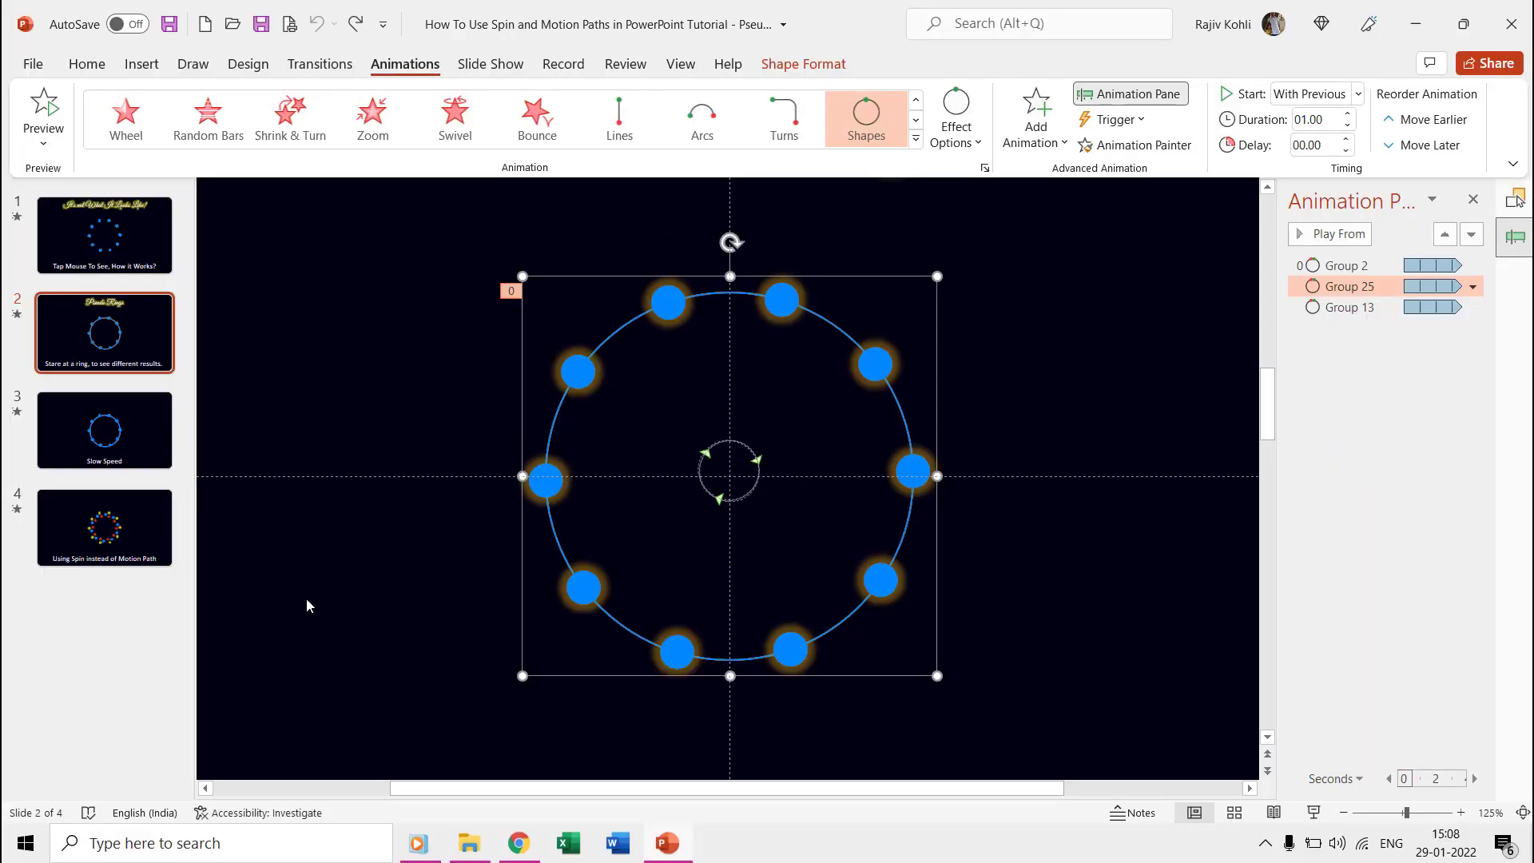
pyautogui.click(1377, 266)
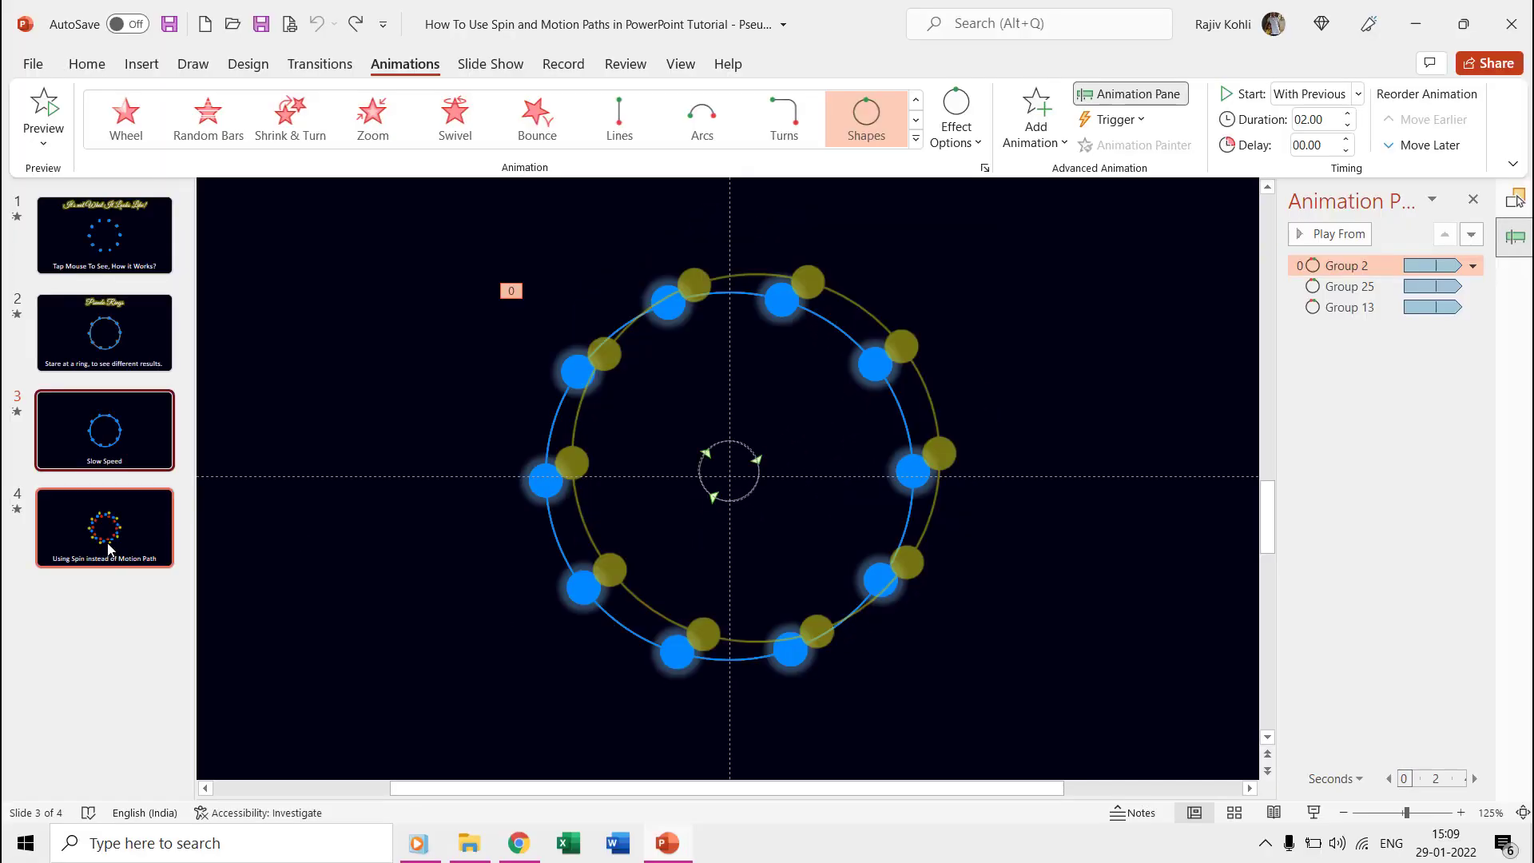
# Step: Open slide 4, select its ring of oval groups and show the Selection Pane
pyautogui.click(108, 533)
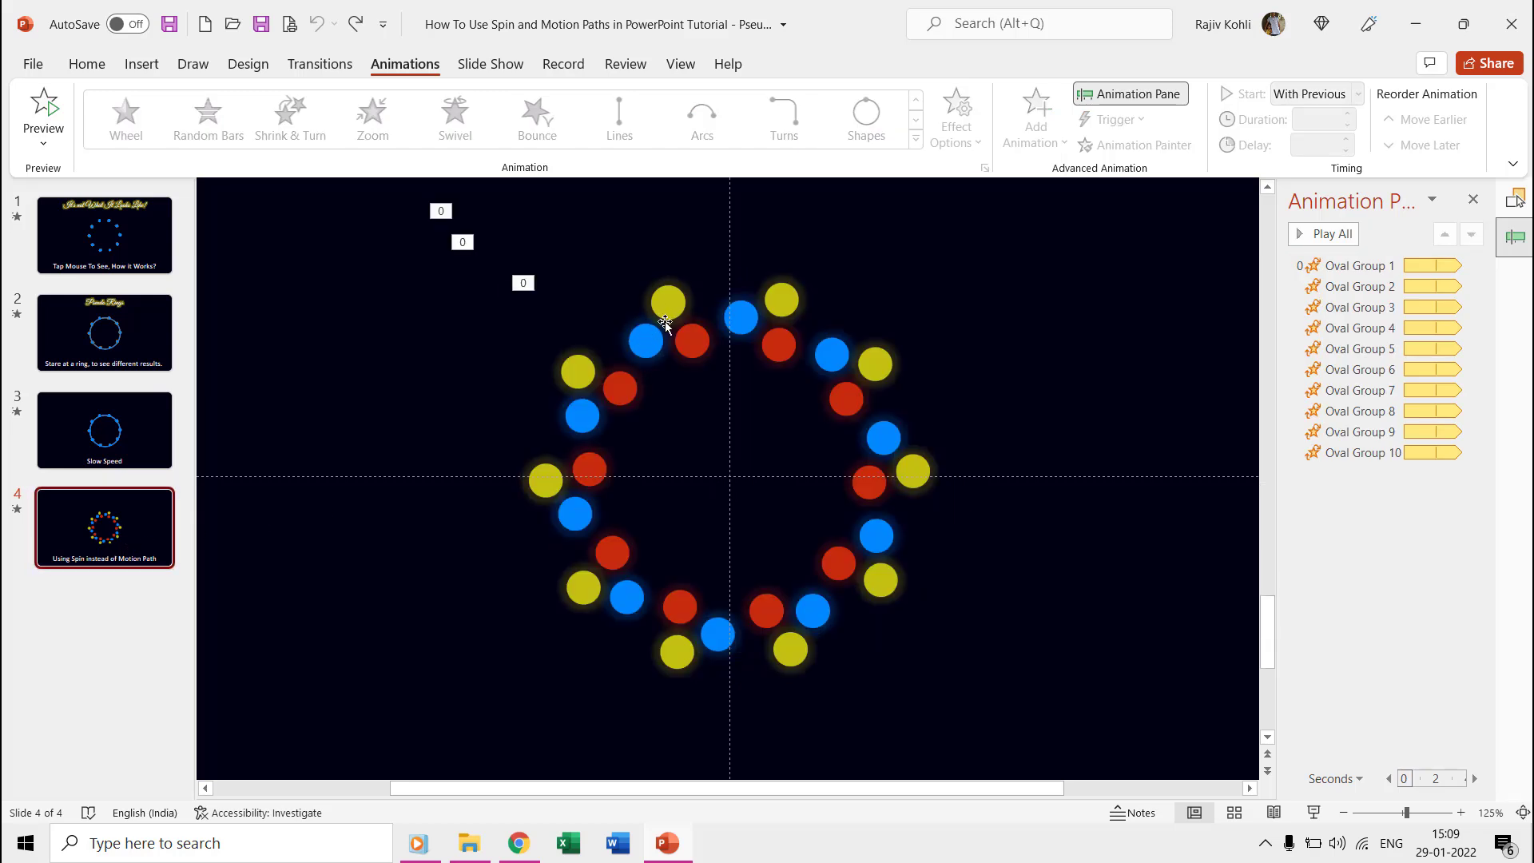
pyautogui.click(668, 299)
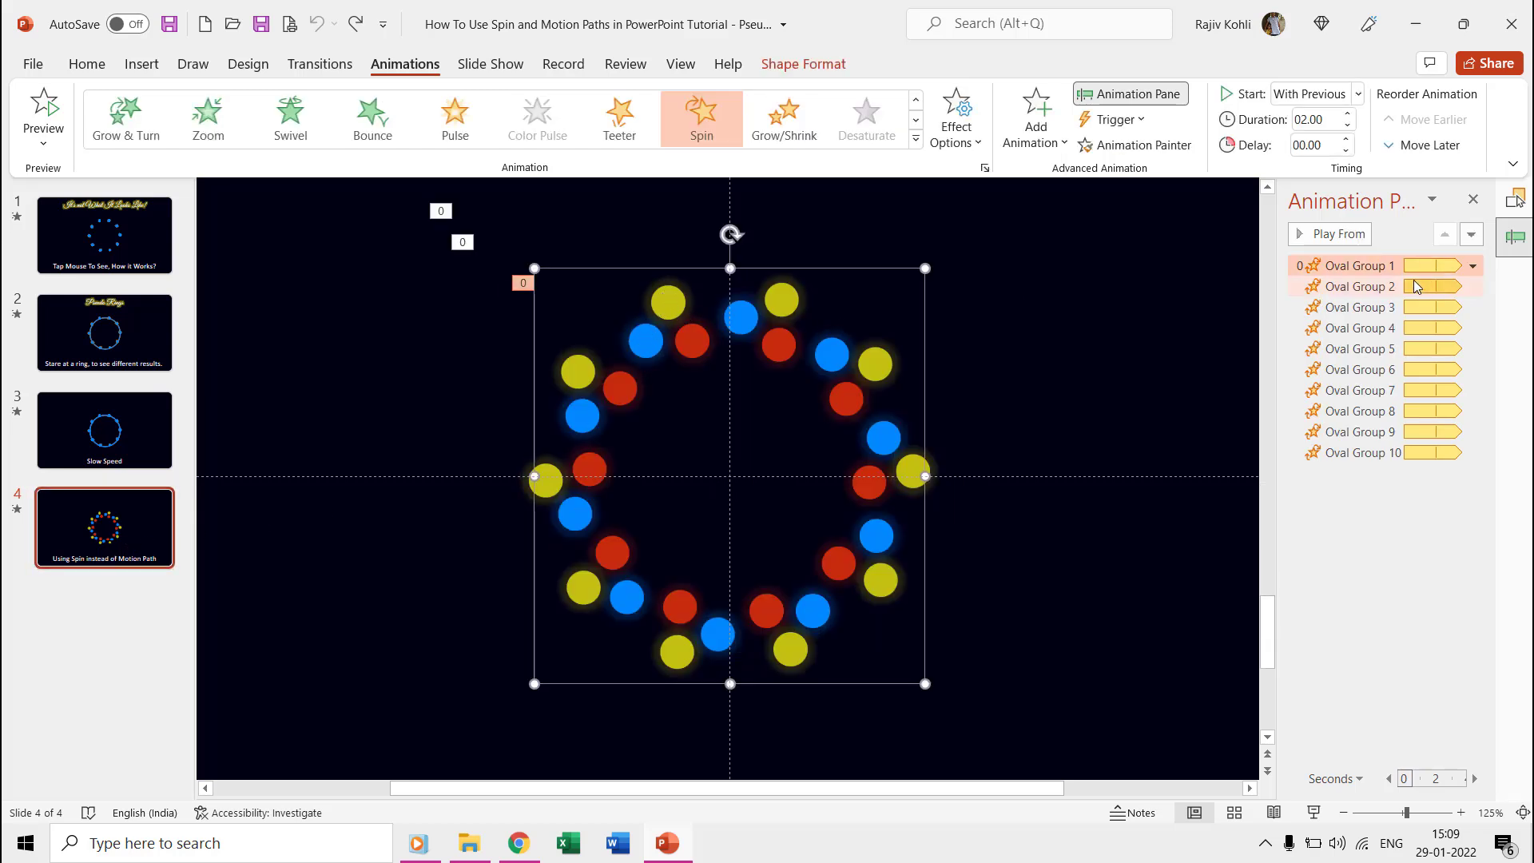
pyautogui.click(1515, 199)
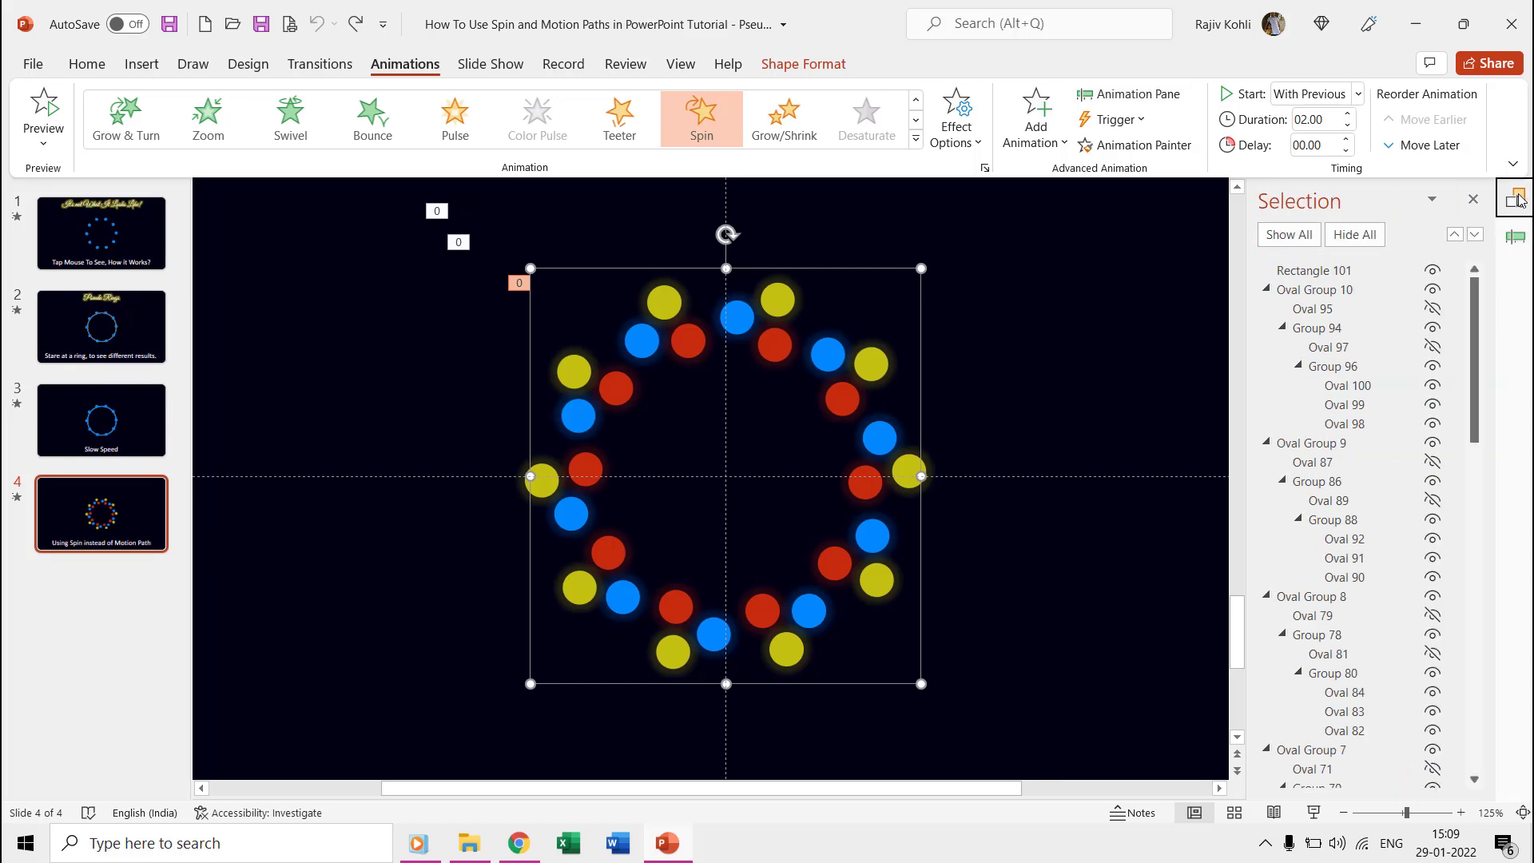
# Step: Collapse Oval Groups 10 through 2 to single rows
pyautogui.click(1266, 290)
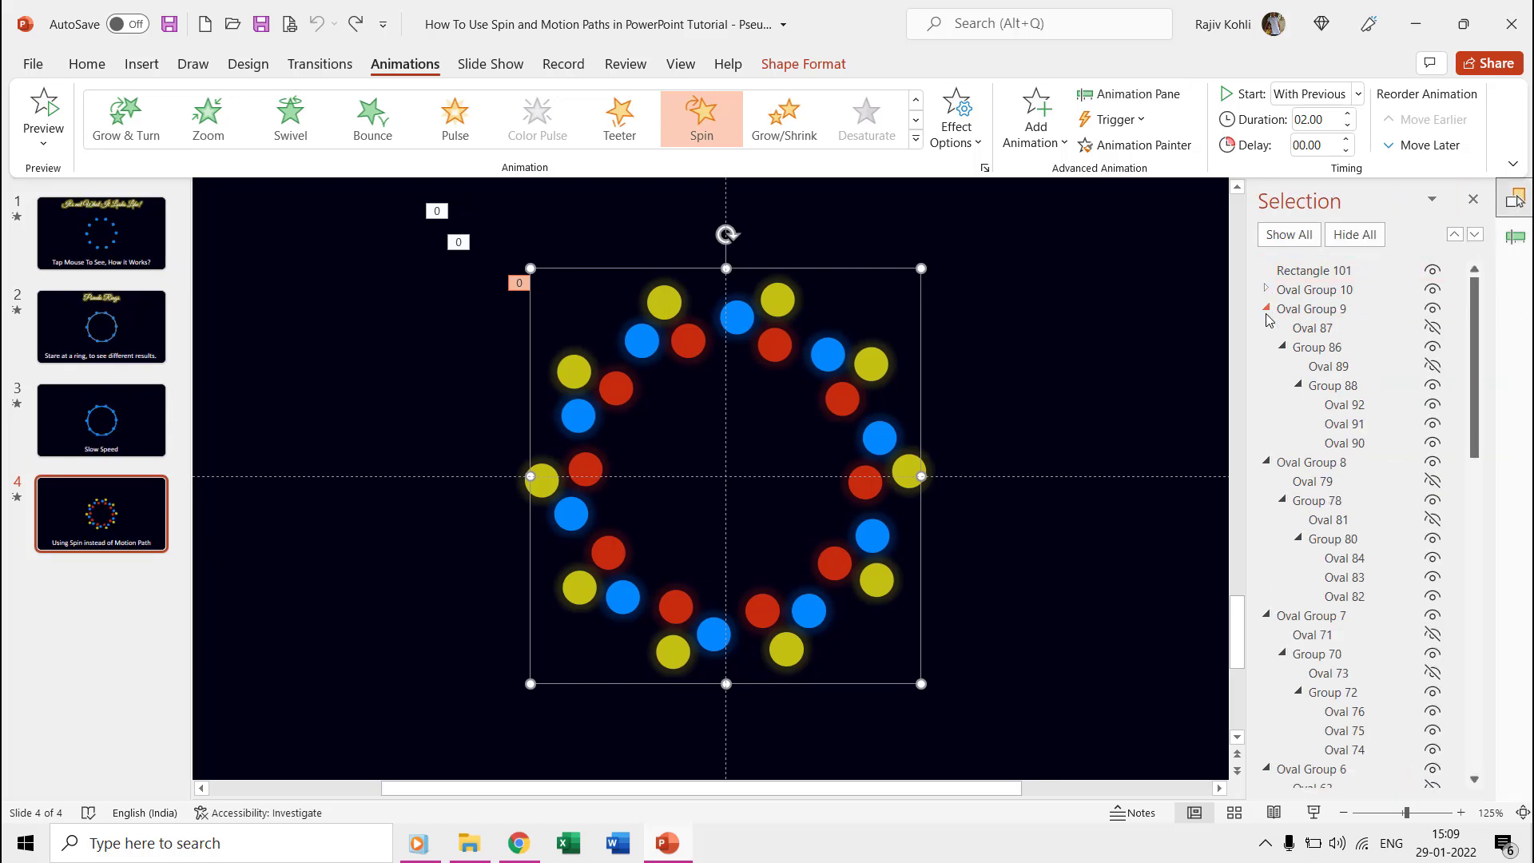
pyautogui.click(1265, 308)
pyautogui.click(1266, 328)
pyautogui.click(1266, 347)
pyautogui.click(1266, 366)
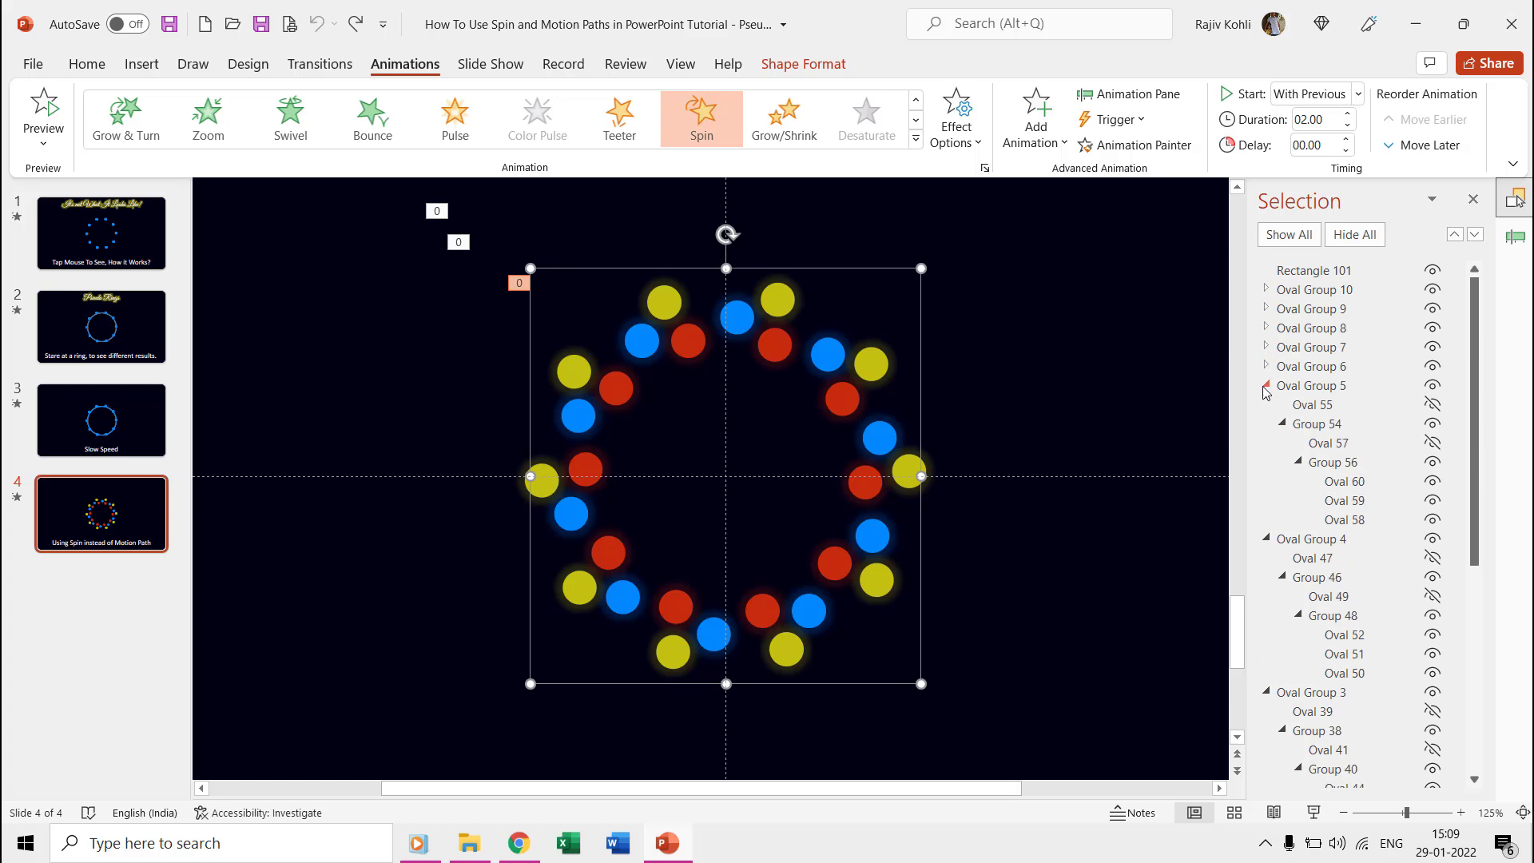
pyautogui.click(1265, 385)
pyautogui.click(1266, 404)
pyautogui.click(1266, 424)
pyautogui.click(1266, 443)
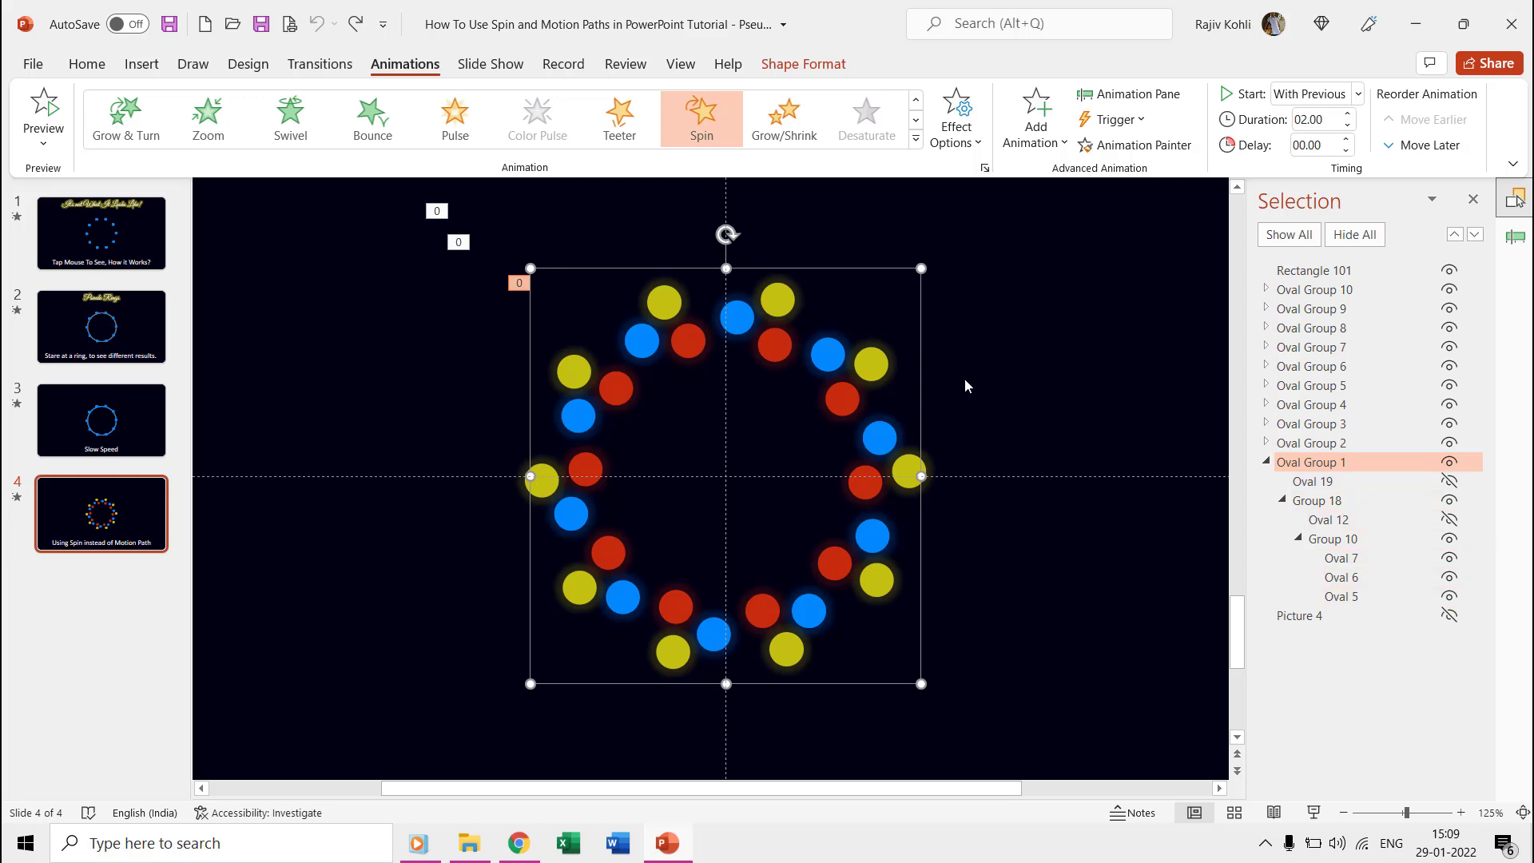
# Step: Hide all objects, then show only Oval Group 1, its outline ring and the yellow guide circle
pyautogui.click(1355, 234)
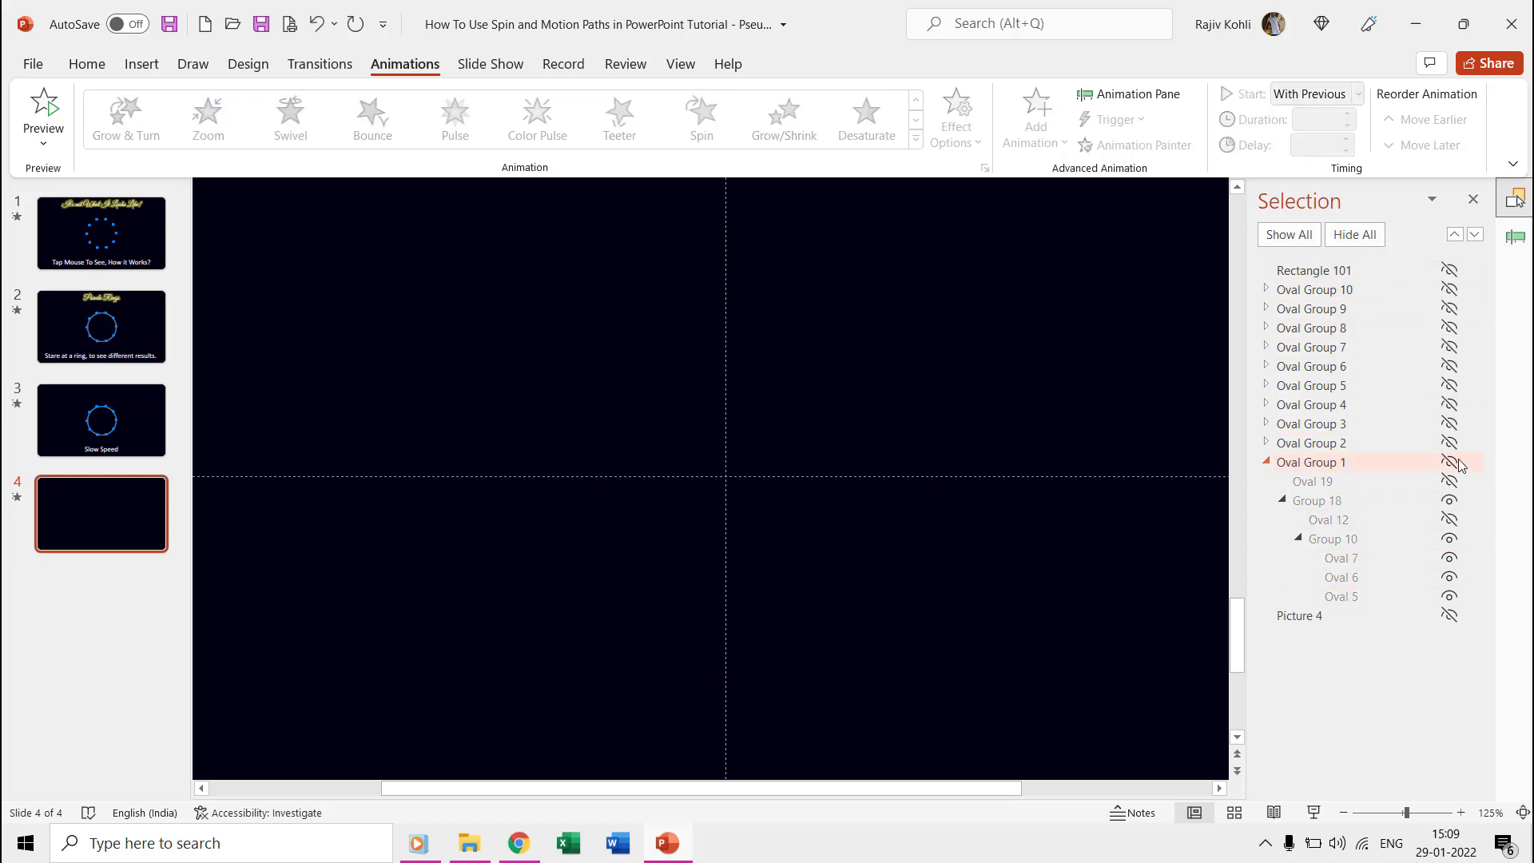
pyautogui.click(1450, 463)
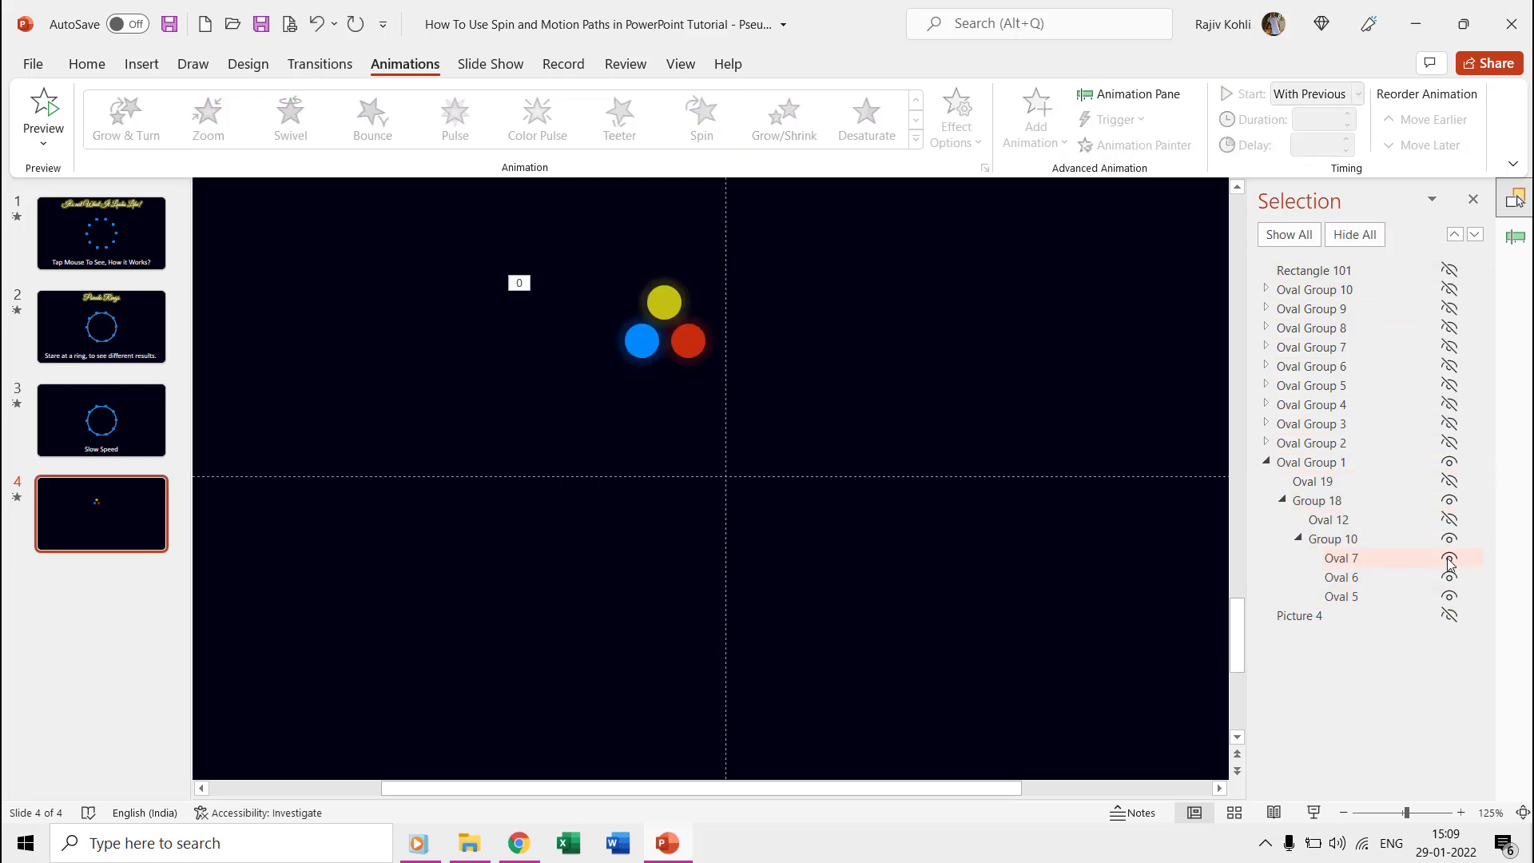
pyautogui.click(1449, 521)
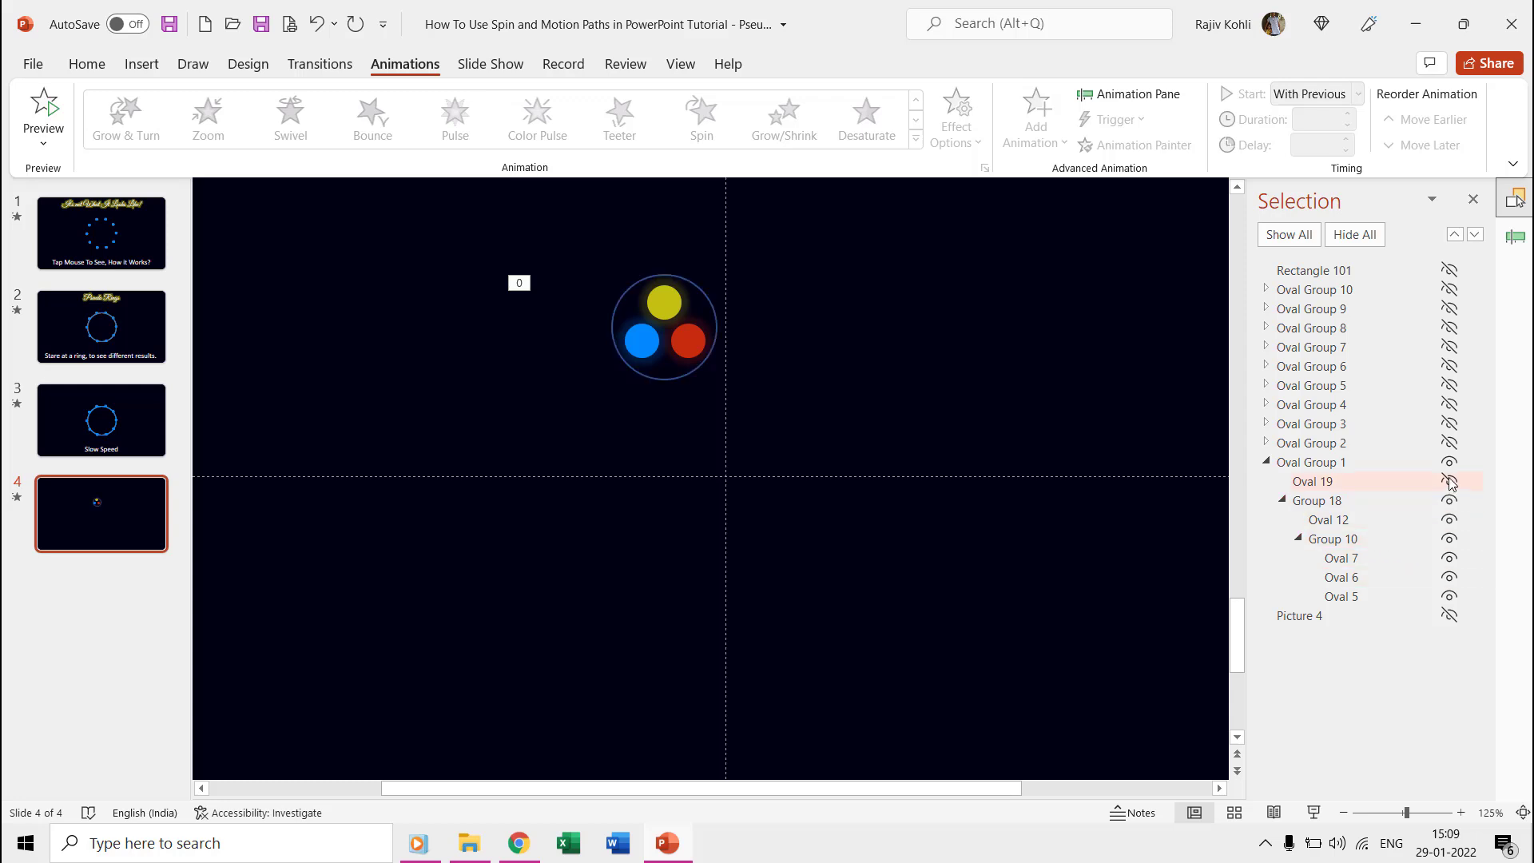
pyautogui.click(1451, 482)
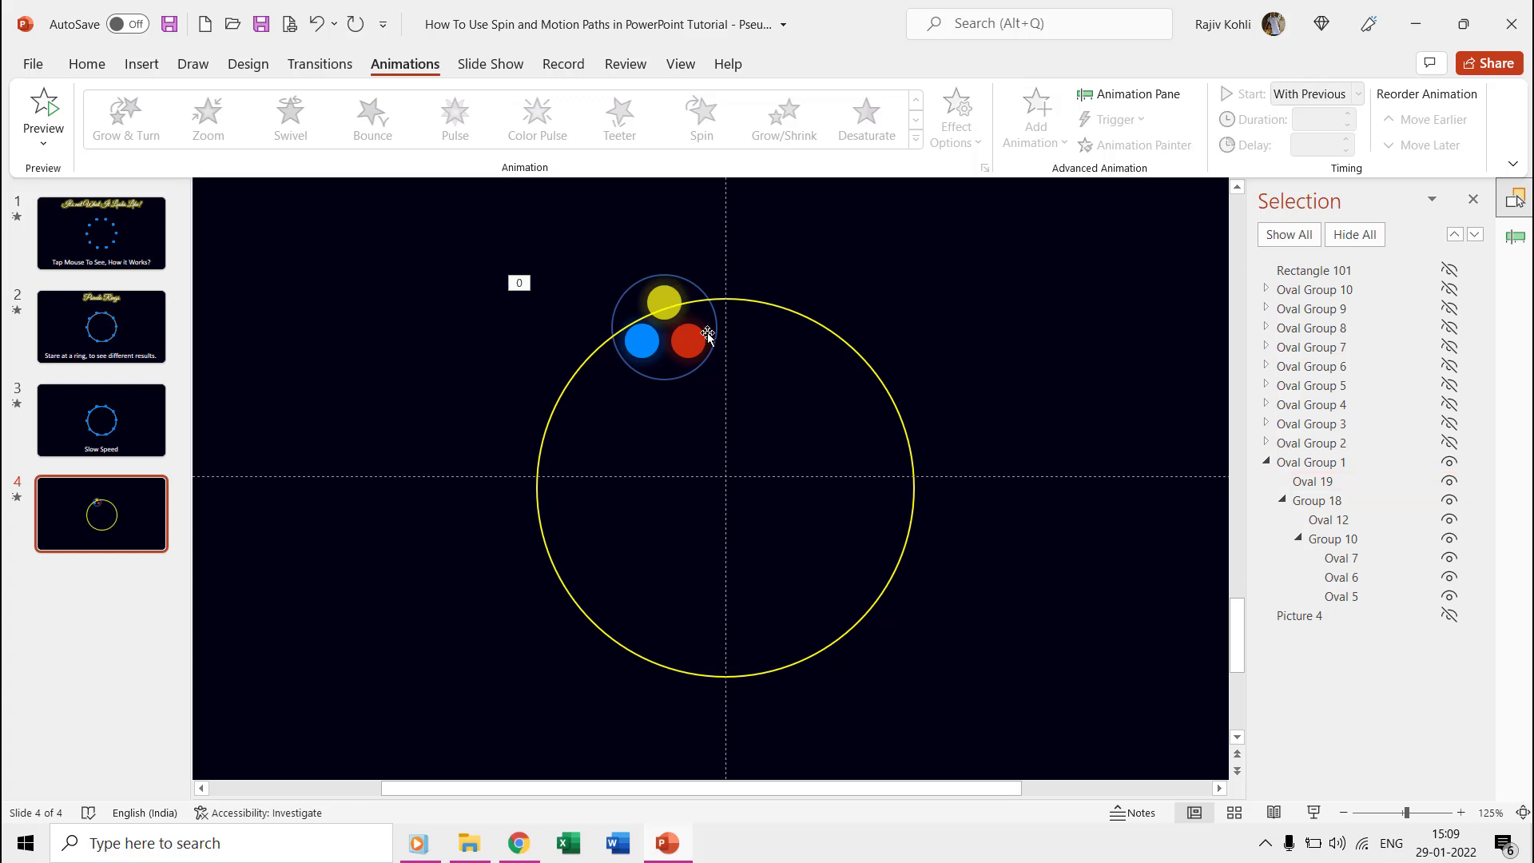
pyautogui.click(751, 305)
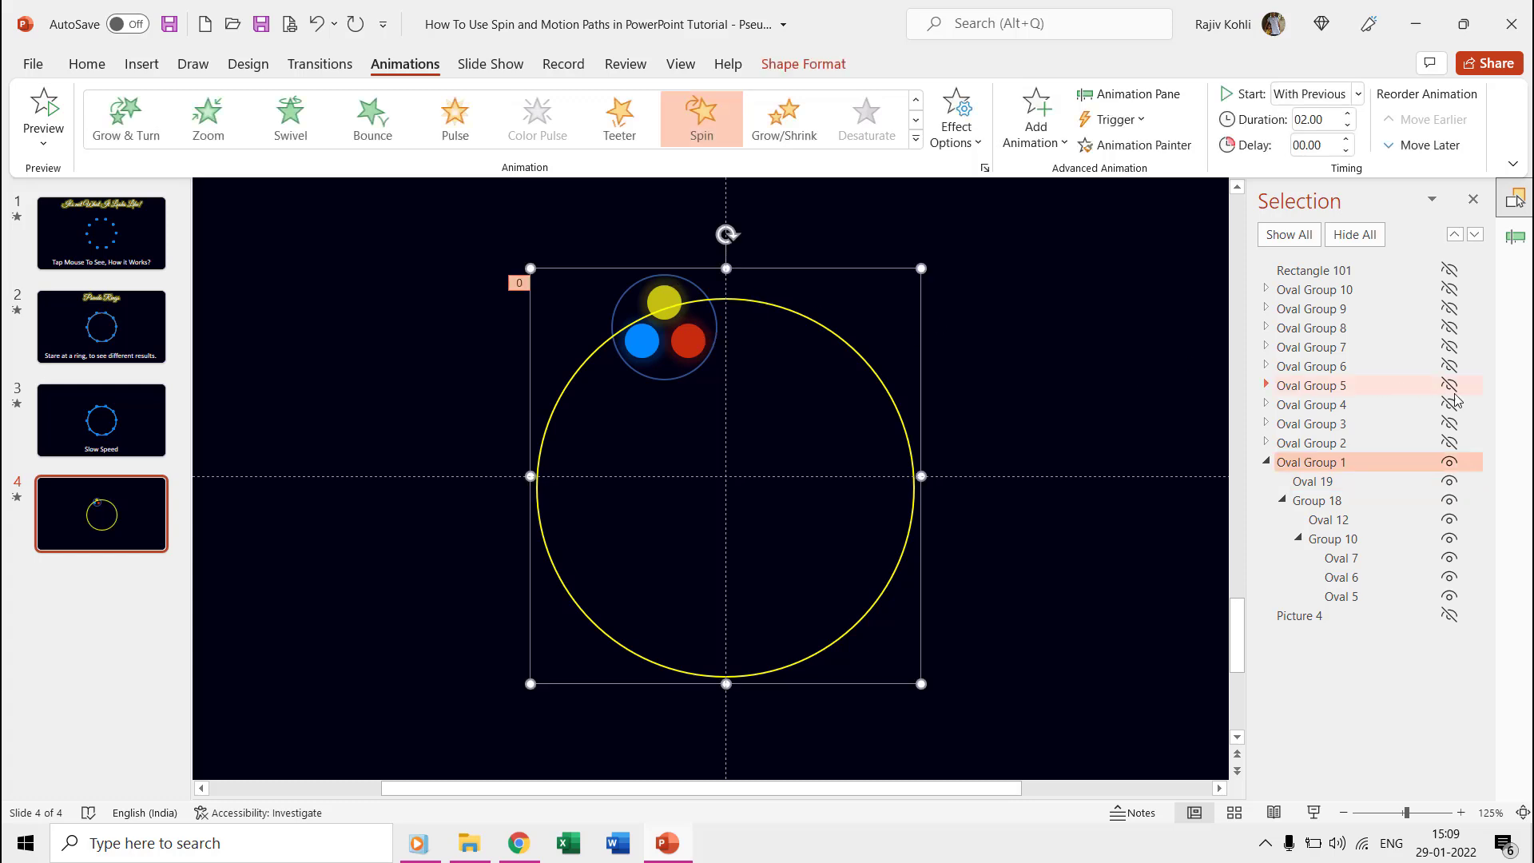
# Step: Unhide Oval Groups 2 through 10 and the Rectangle 101 caption in the Selection Pane
pyautogui.click(1449, 443)
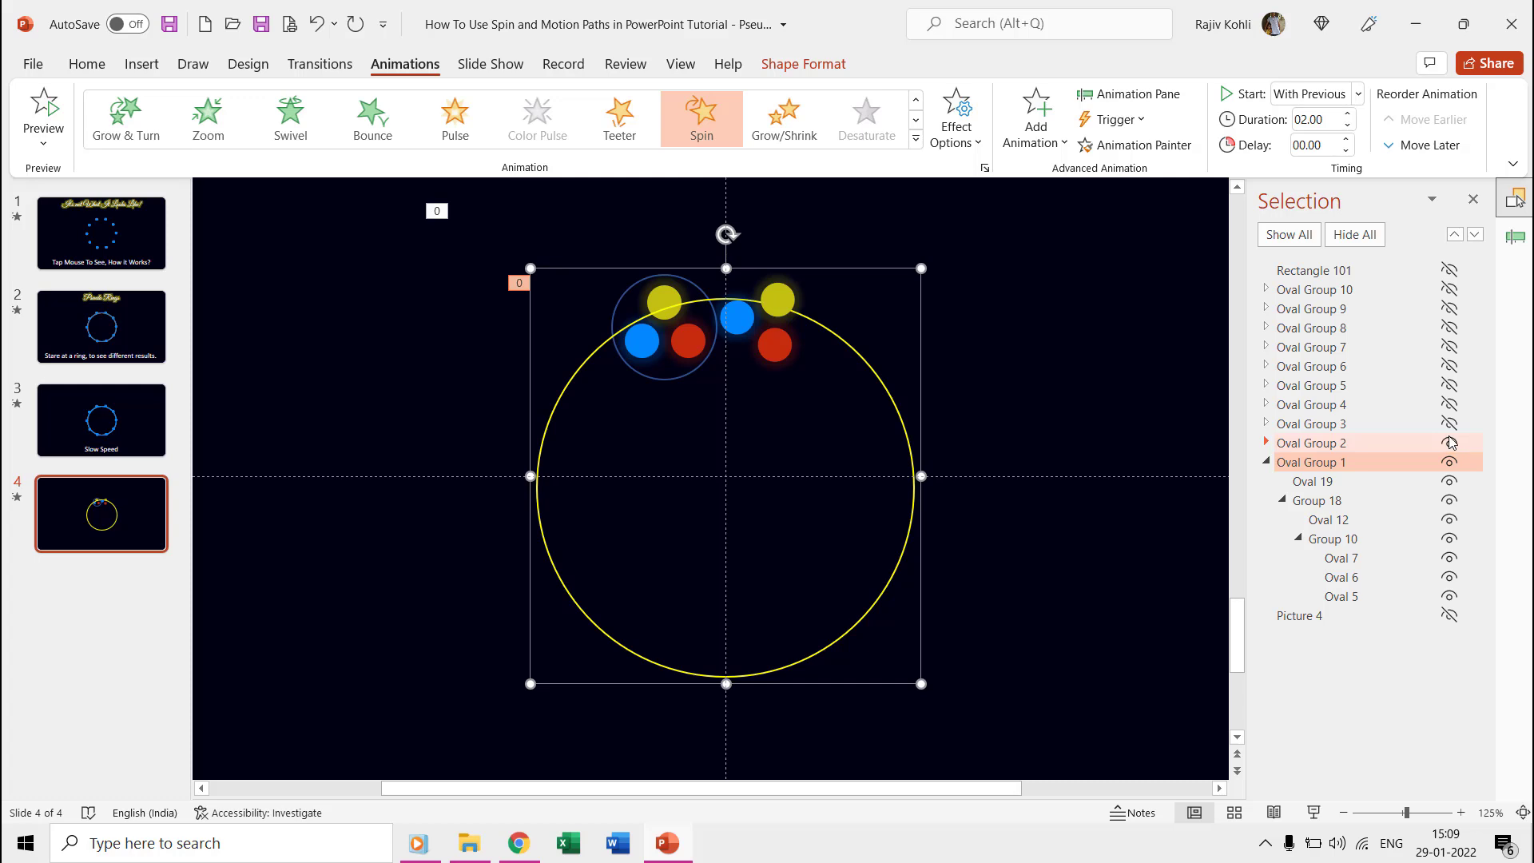
pyautogui.click(1450, 426)
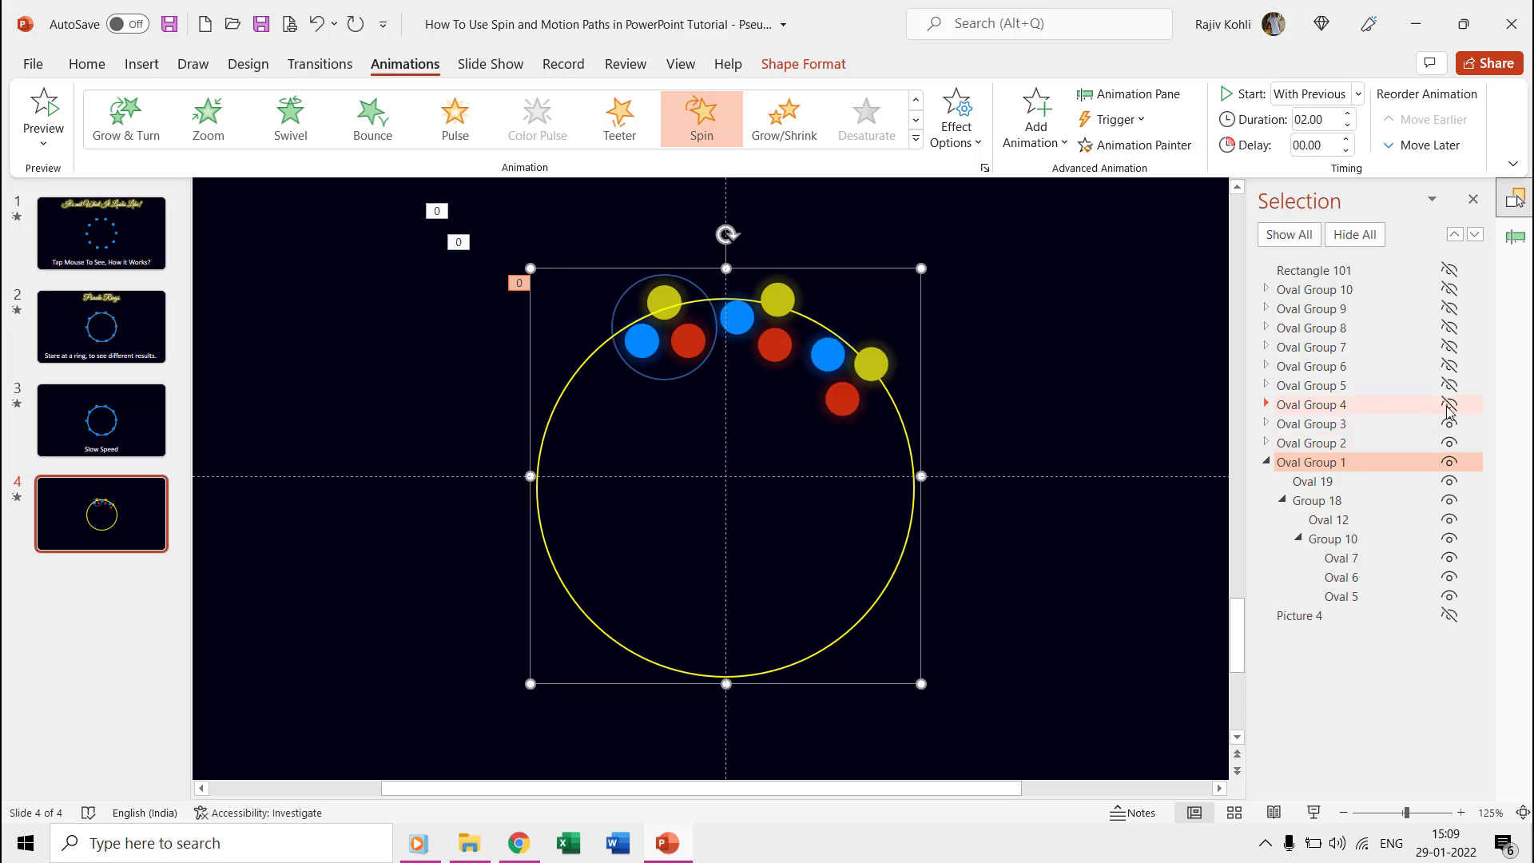
pyautogui.click(1450, 406)
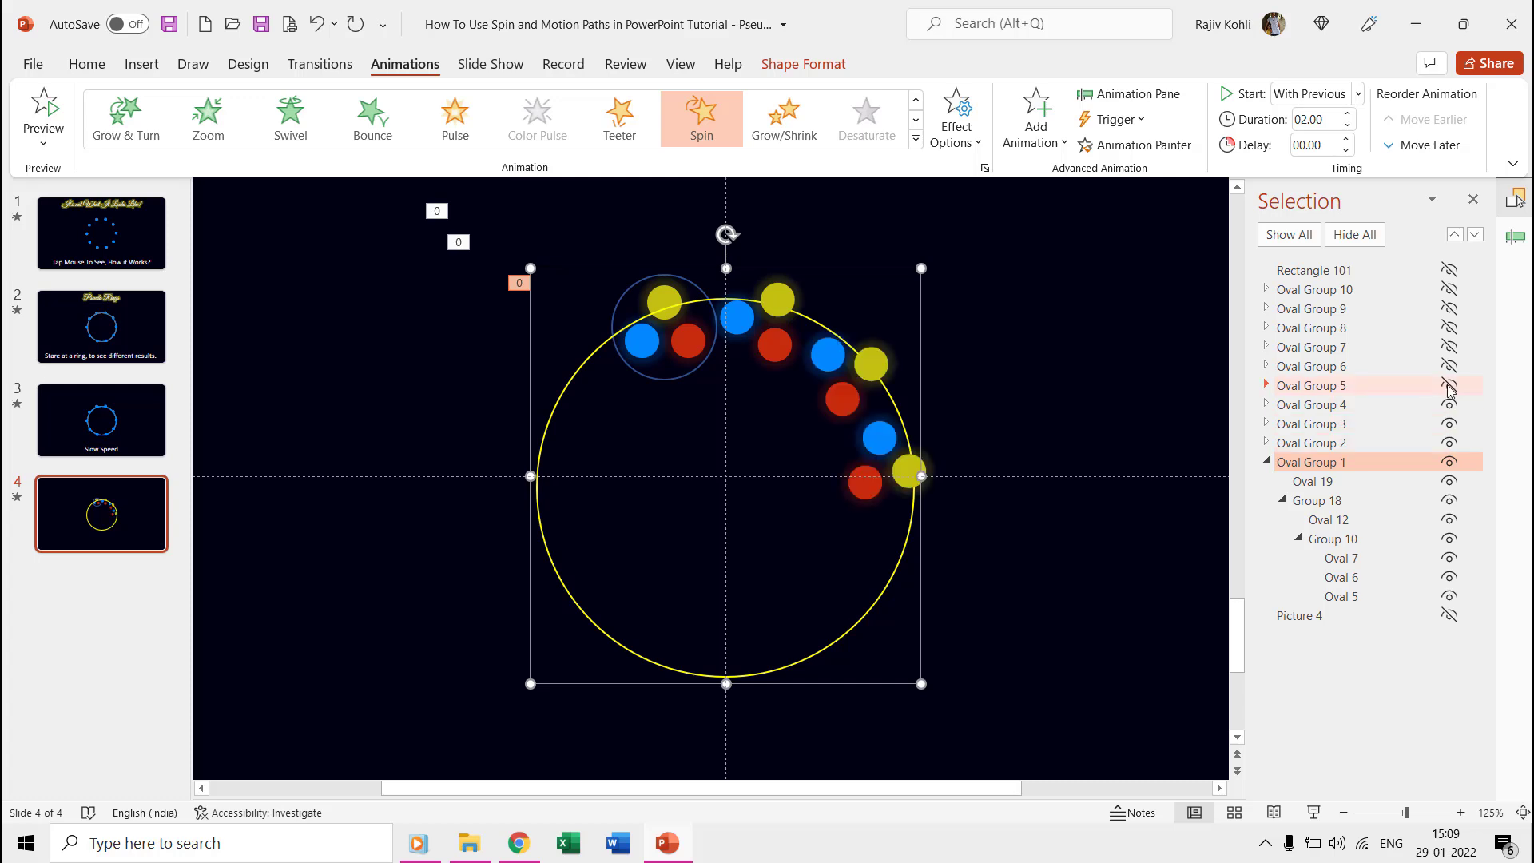
pyautogui.click(1449, 386)
pyautogui.click(1450, 367)
pyautogui.click(1450, 348)
pyautogui.click(1450, 329)
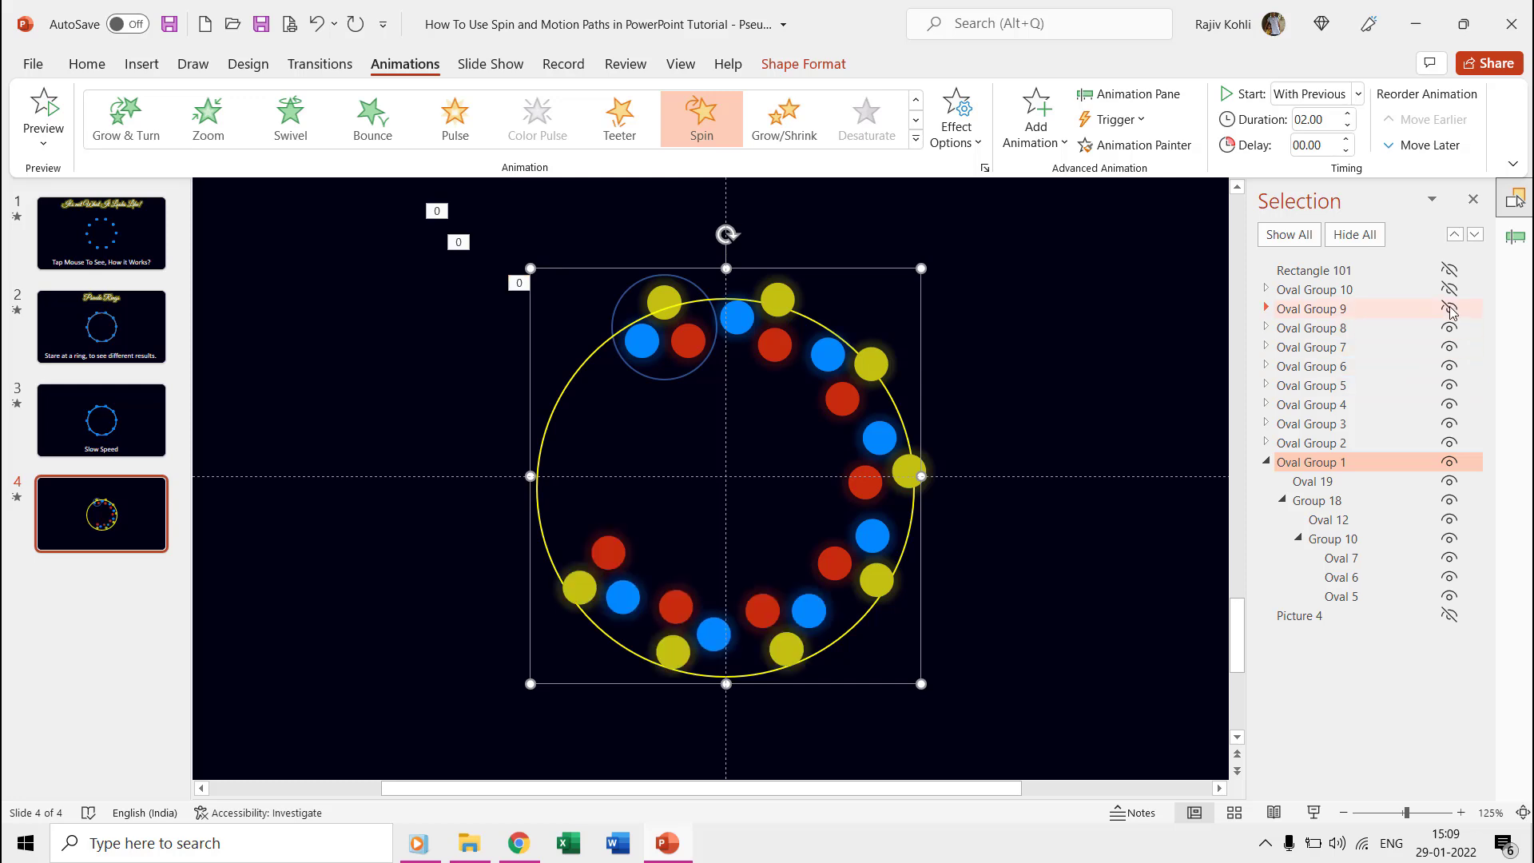
pyautogui.click(1449, 310)
pyautogui.click(1450, 289)
pyautogui.click(1450, 271)
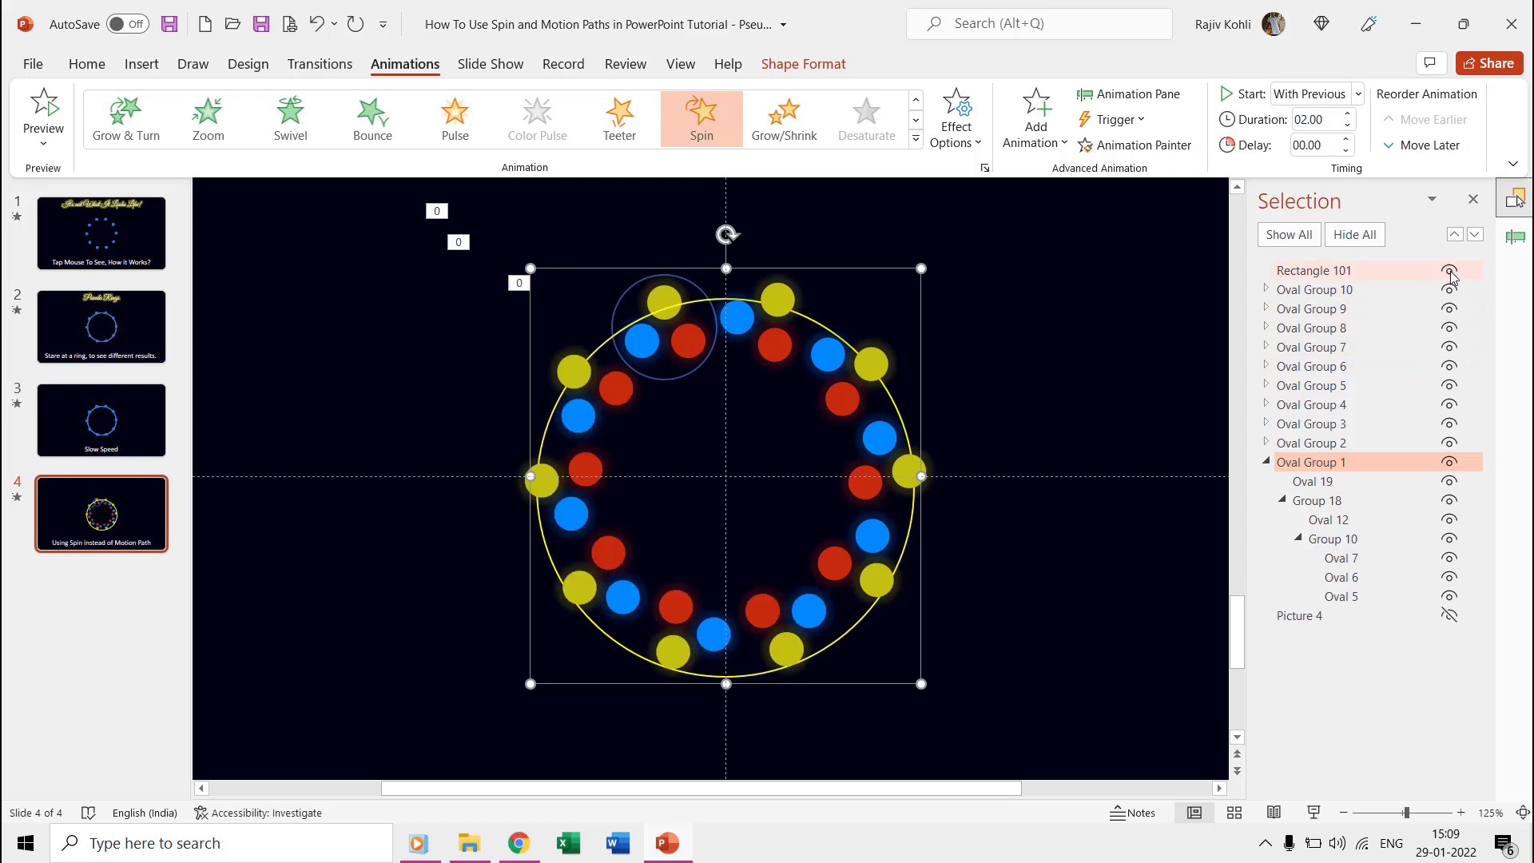
# Step: Select the red, yellow and blue balls (Ovals 7, 6, 5), then hide Oval 12 and Oval 19
pyautogui.click(1346, 561)
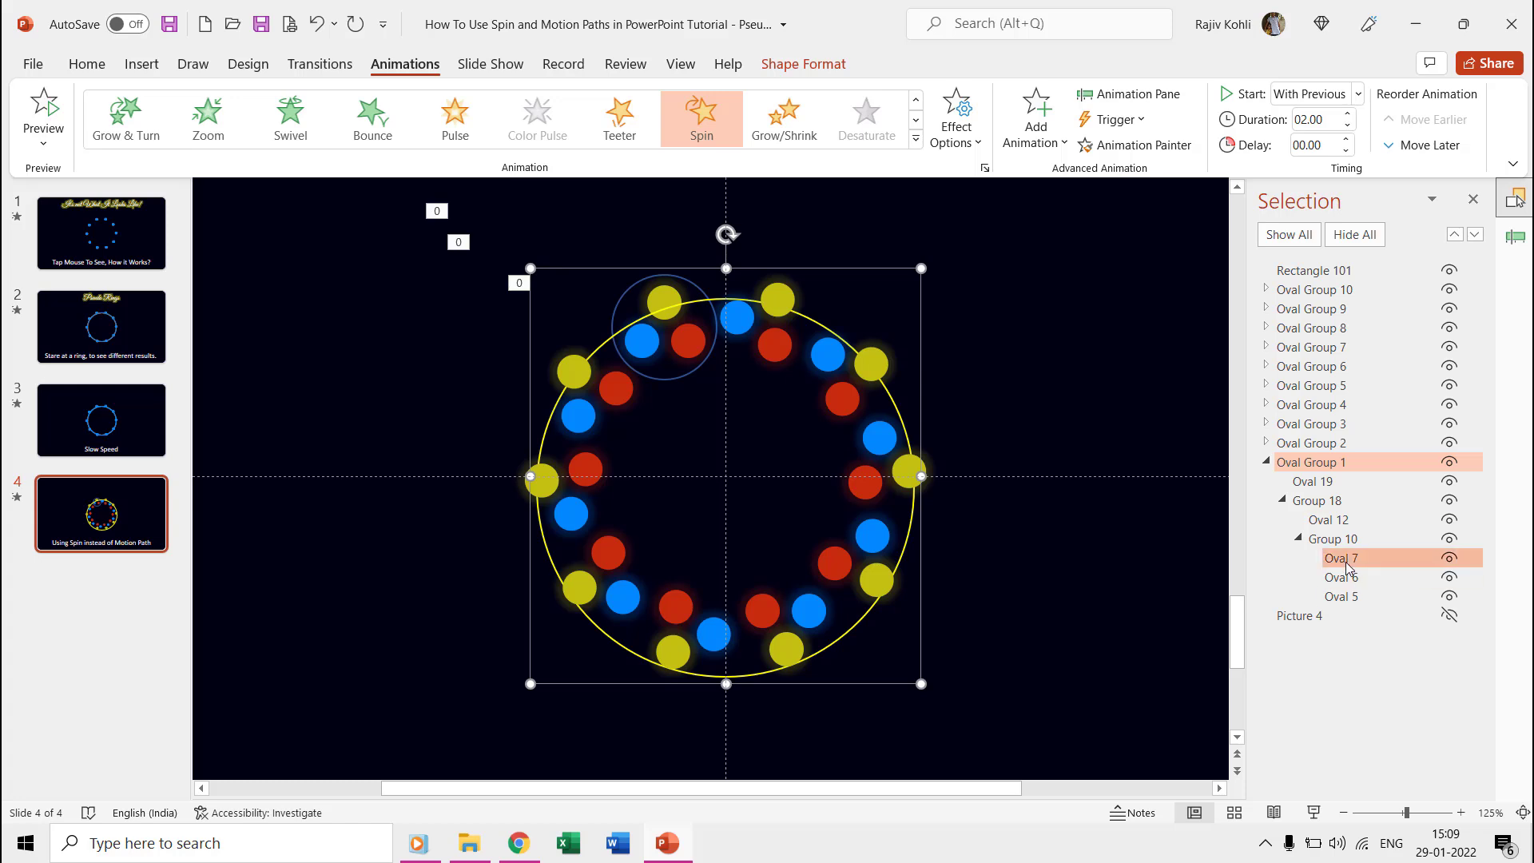
pyautogui.click(1346, 580)
pyautogui.click(1349, 597)
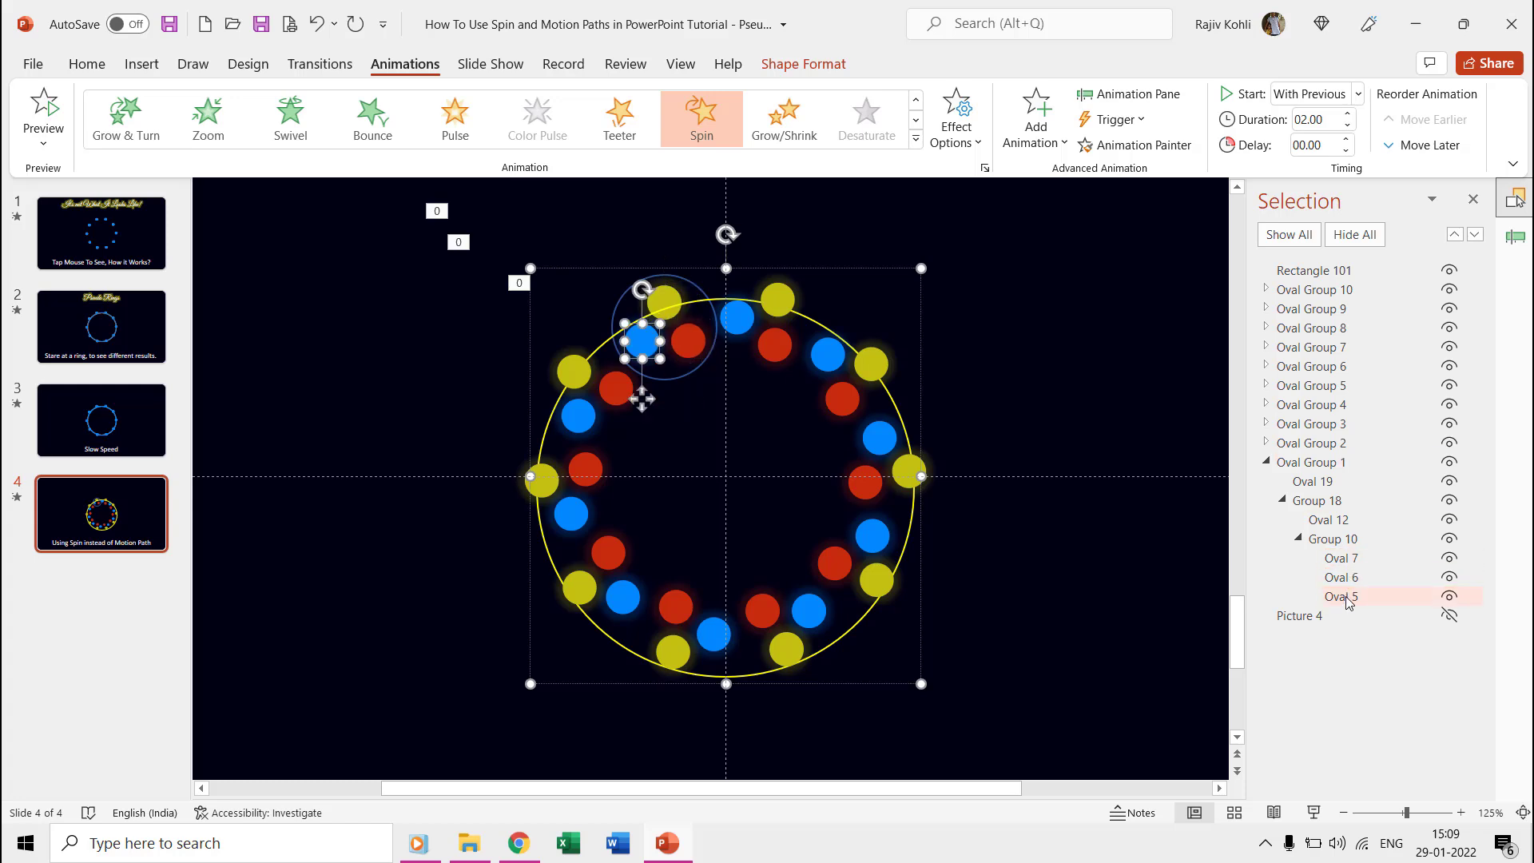
pyautogui.click(1450, 519)
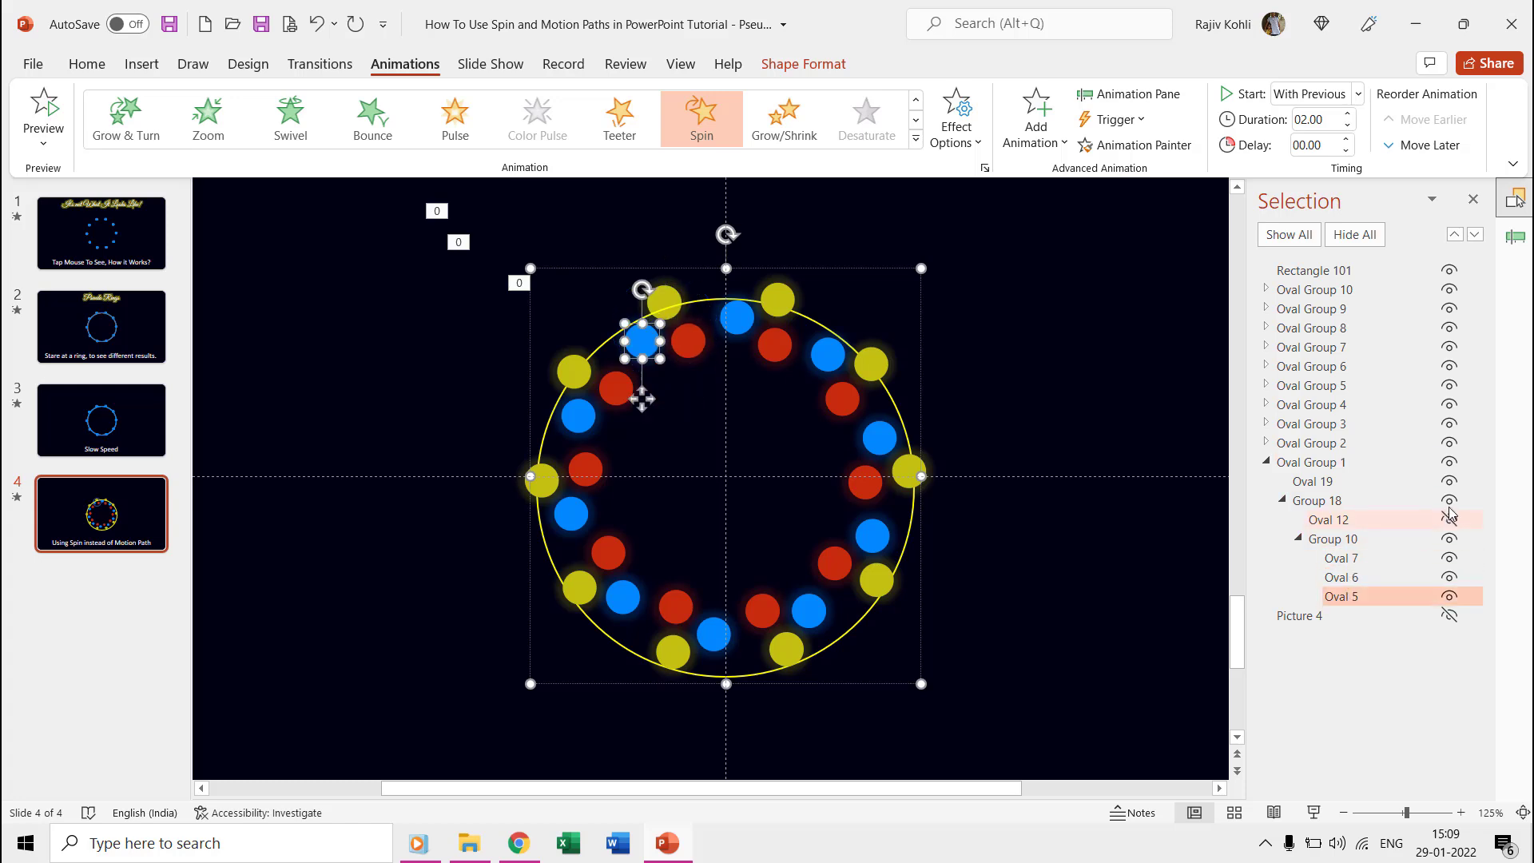
pyautogui.click(1451, 482)
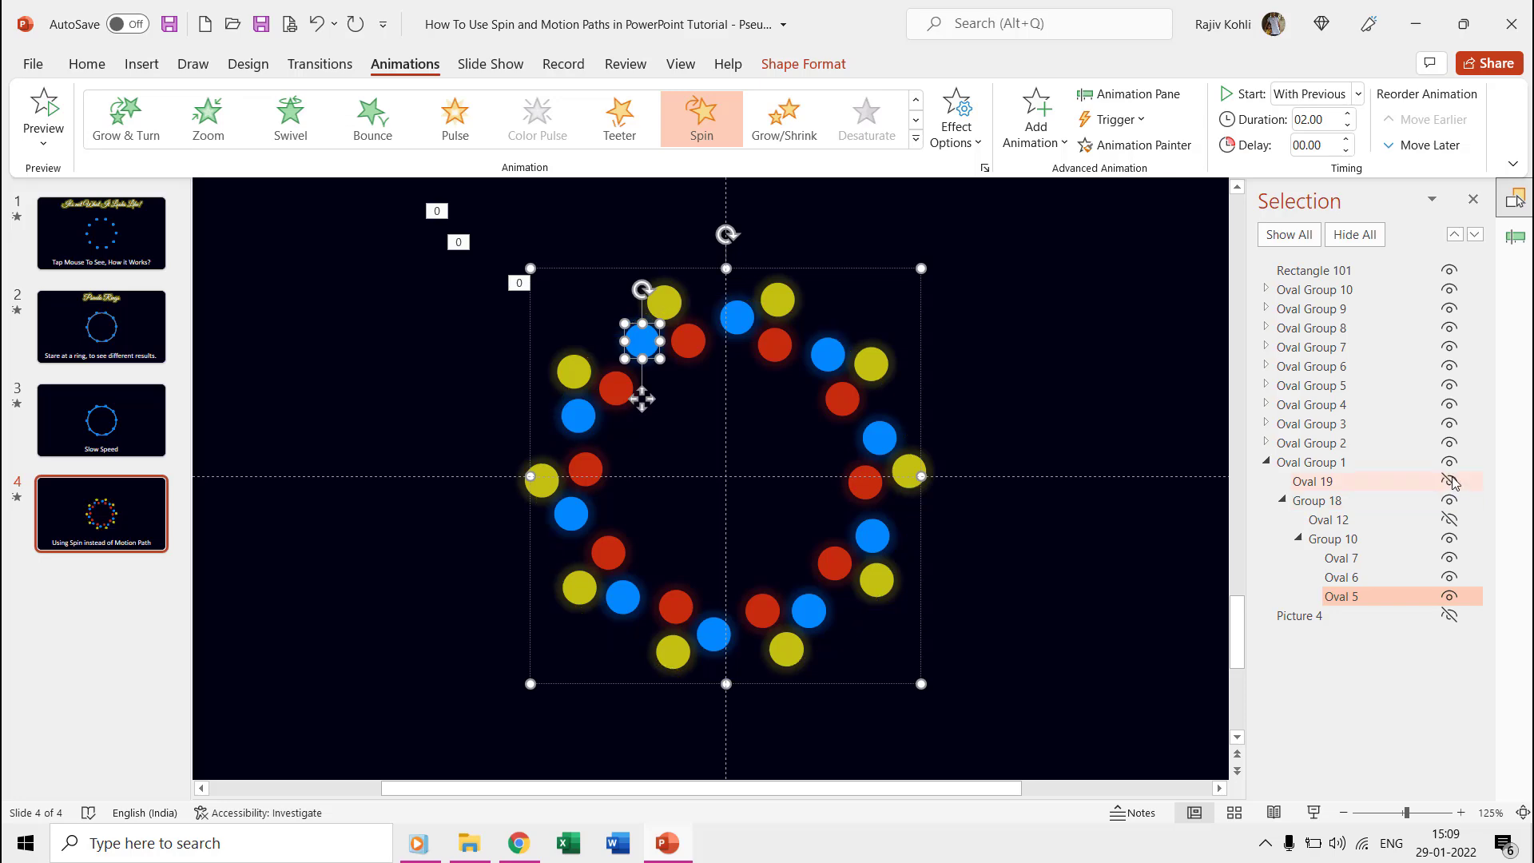
# Step: Show all objects, select the browser screenshot picture, then end the slide show with Ctrl+Z
pyautogui.click(1293, 235)
pyautogui.click(1105, 618)
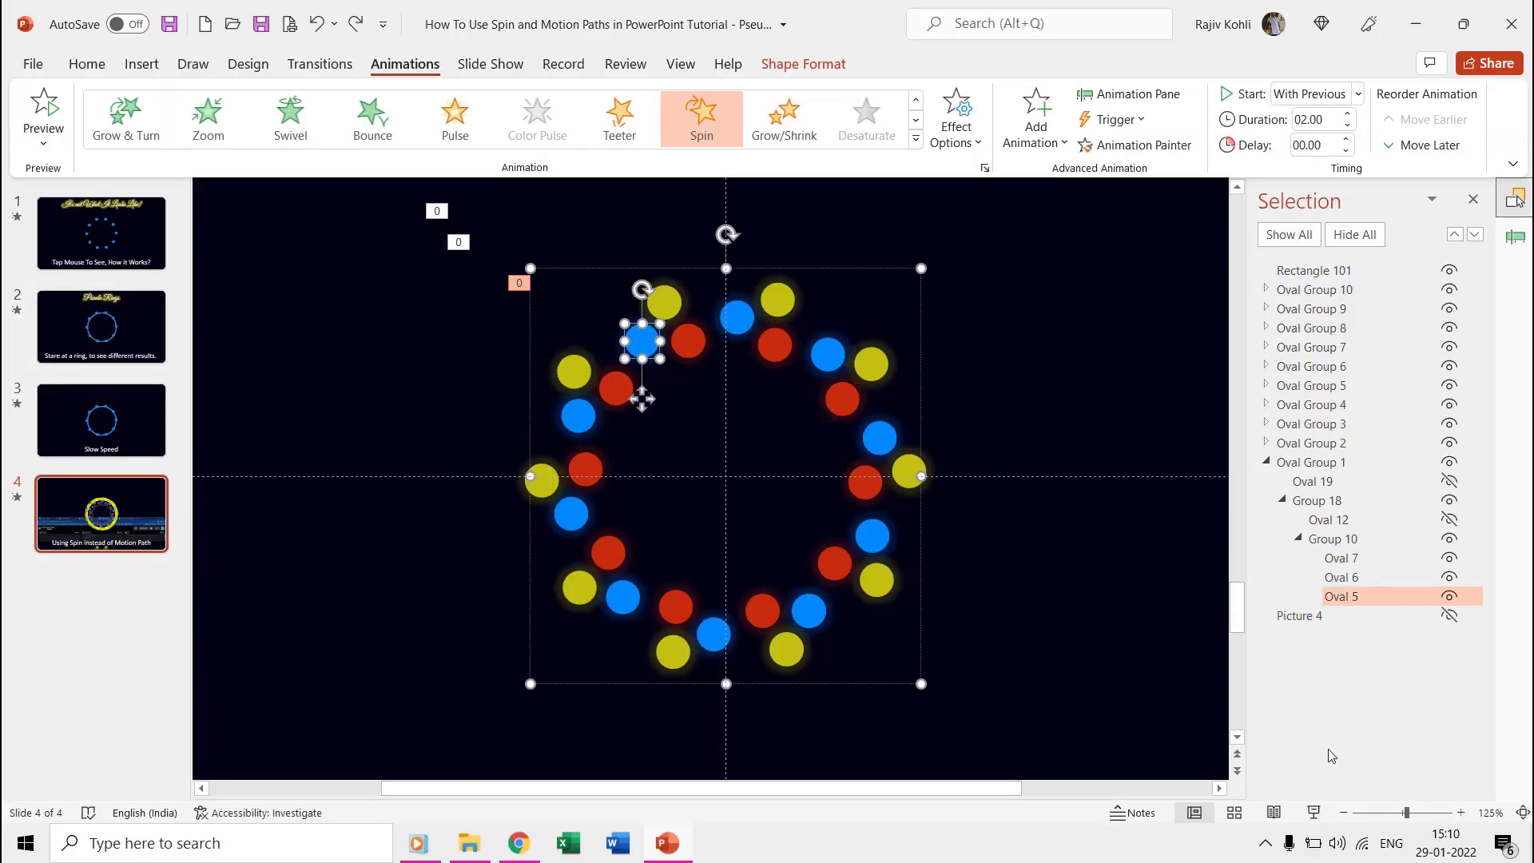
pyautogui.hotkey('ctrl', 'z')
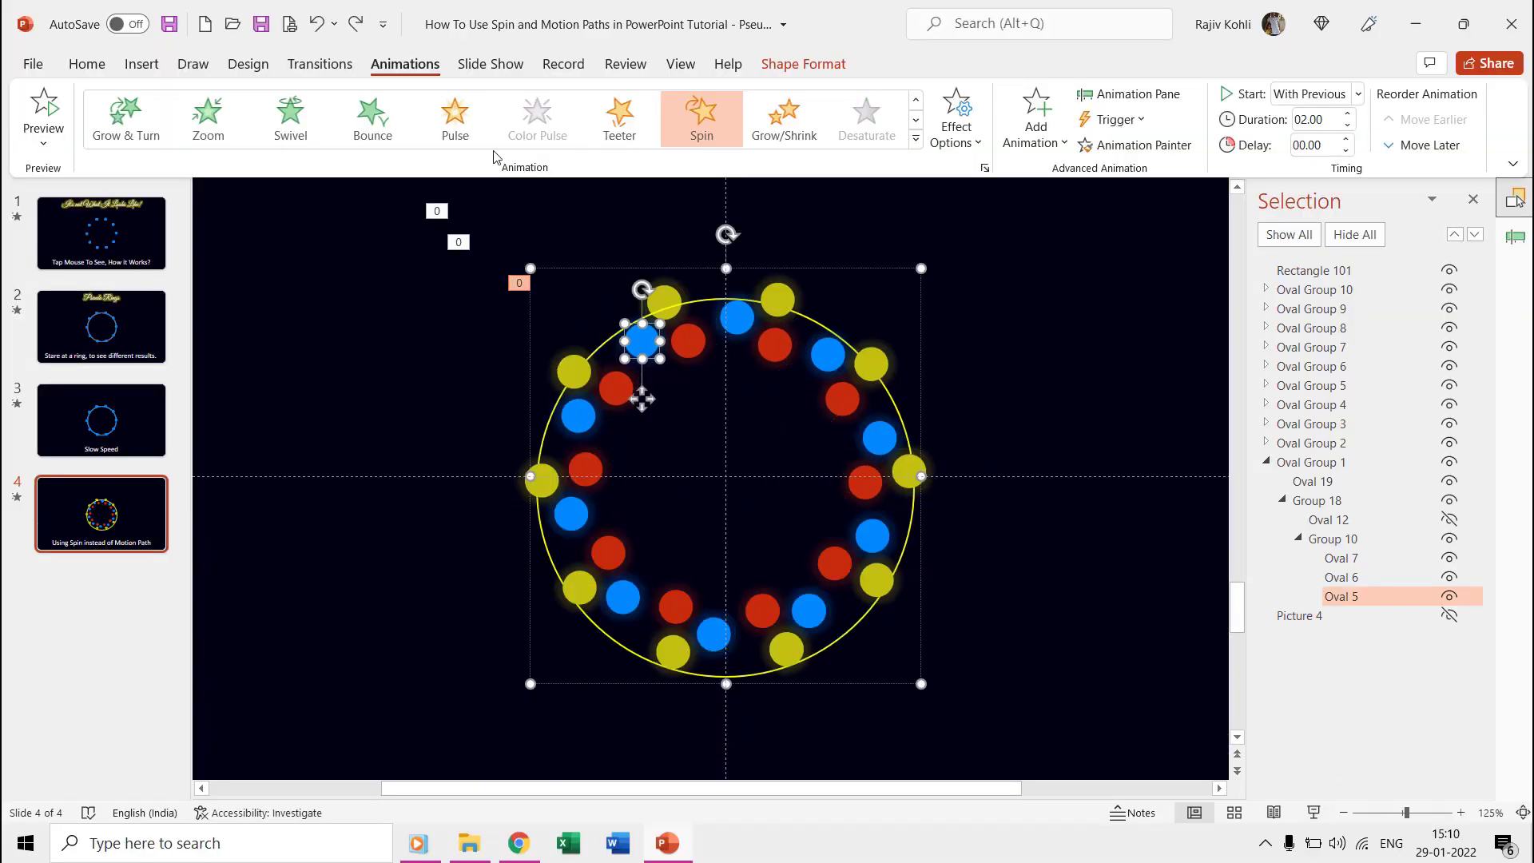
pyautogui.click(355, 24)
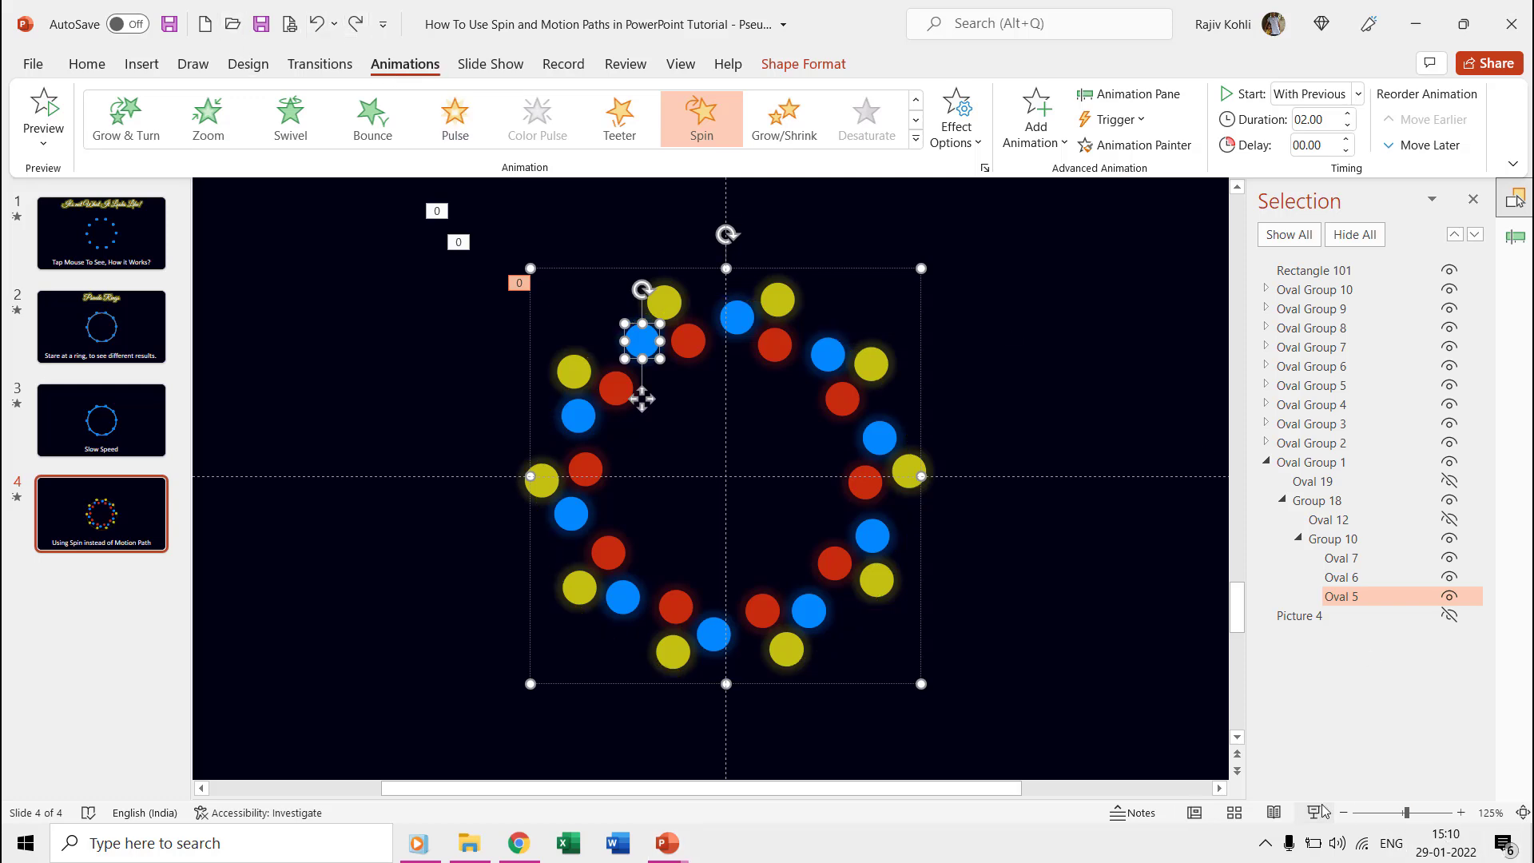